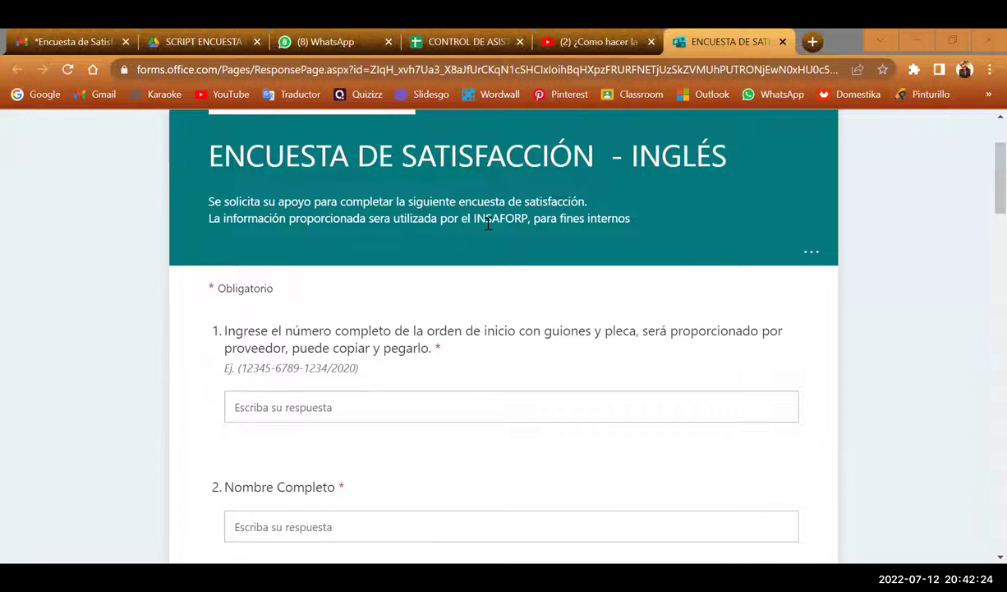
# - Paste the complete start order number into the answer field of question 1
pyautogui.scroll(-1, 567, 230)
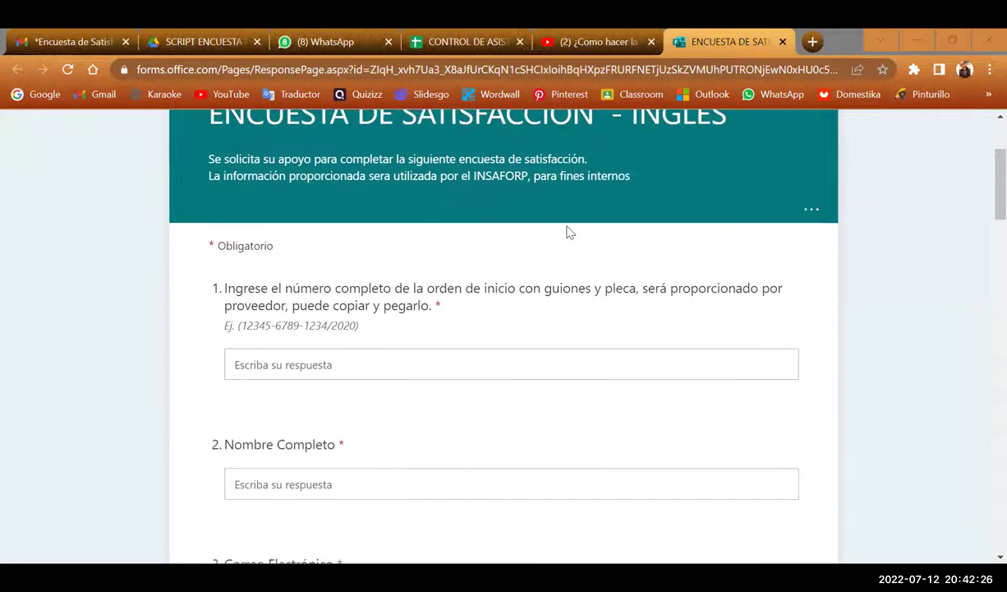
pyautogui.scroll(-1, 567, 232)
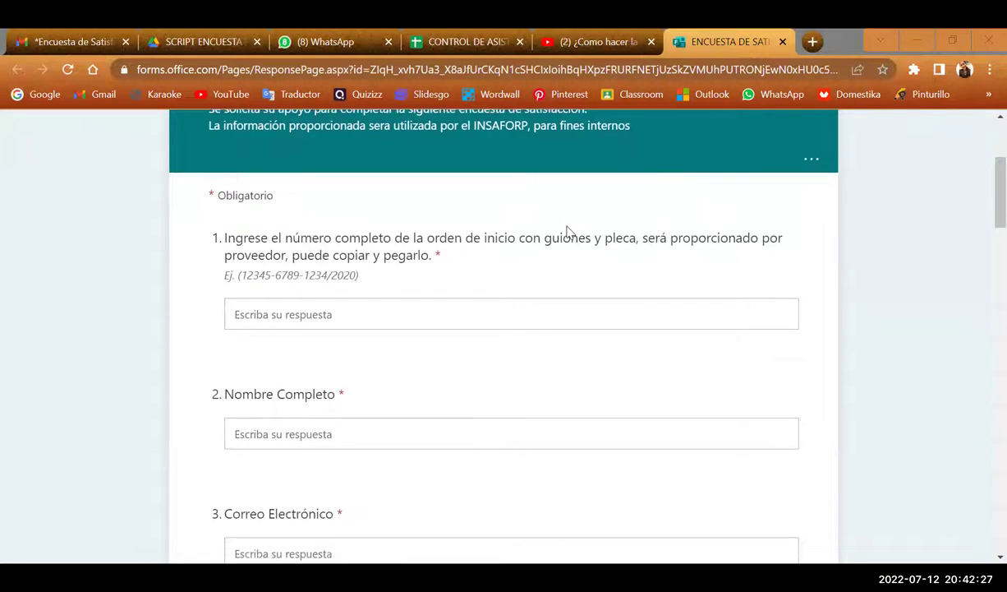
pyautogui.click(436, 229)
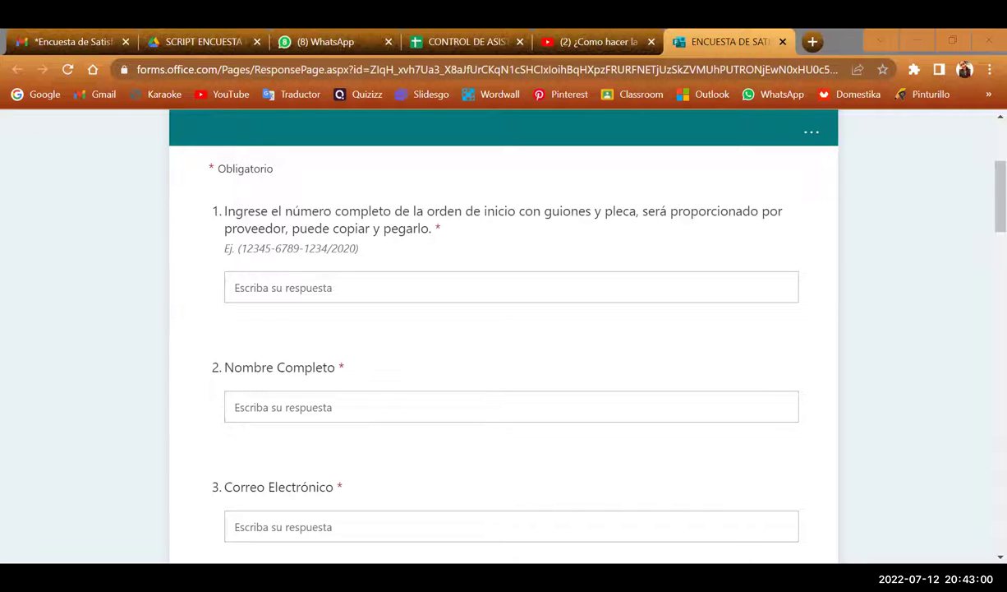
pyautogui.click(323, 286)
pyautogui.hotkey('ctrl', 'v')
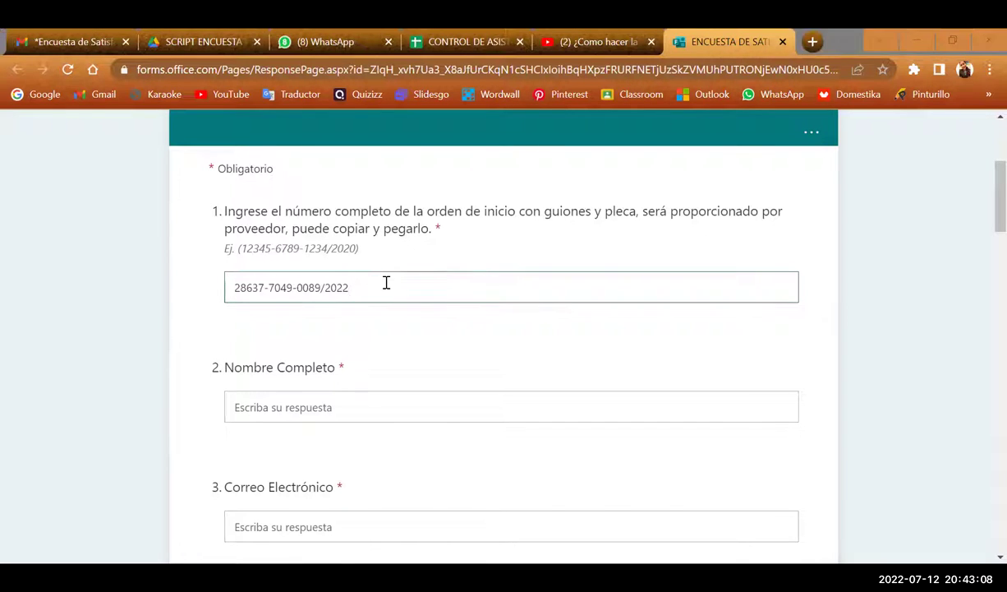
pyautogui.click(352, 285)
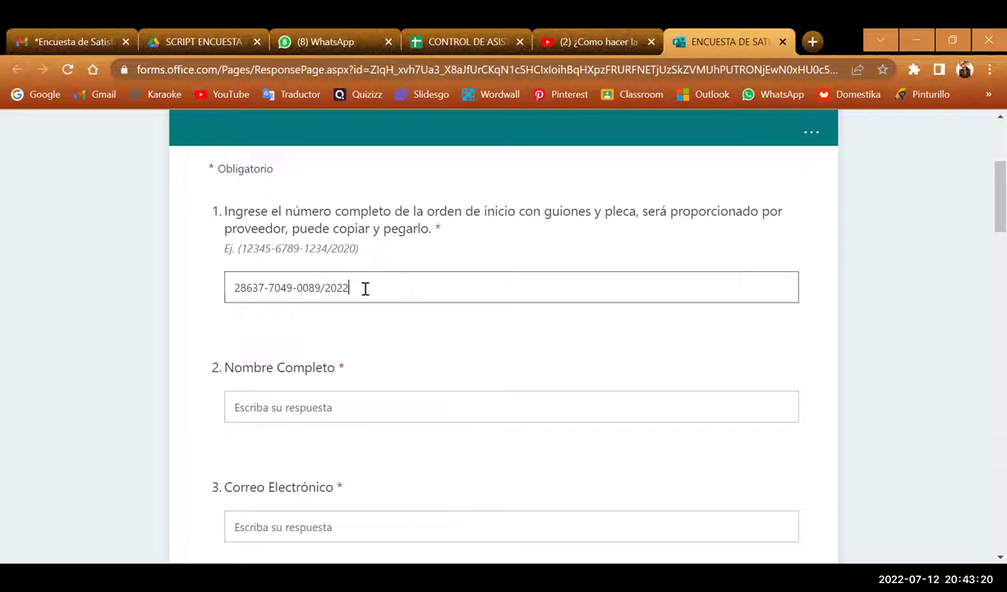
# - Check the pasted start order number in question 1 segment by segment, including its hyphens and slash
pyautogui.hotkey('ctrl', 'Left')
pyautogui.hotkey('ctrl', 'Left')
pyautogui.hotkey('ctrl', 'Left')
pyautogui.hotkey('ctrl', 'Left')
pyautogui.press('Right')
pyautogui.press('Right')
pyautogui.press('Right')
pyautogui.press('Right')
pyautogui.press('Right')
pyautogui.press('Right')
pyautogui.press('Right')
pyautogui.press('Right')
pyautogui.hotkey('ctrl', 'Right')
pyautogui.hotkey('ctrl', 'Right')
pyautogui.hotkey('ctrl', 'Right')
pyautogui.hotkey('ctrl', 'Left')
pyautogui.hotkey('ctrl', 'Left')
pyautogui.hotkey('ctrl', 'Left')
pyautogui.hotkey('ctrl', 'Left')
pyautogui.scroll(1, 424, 330)
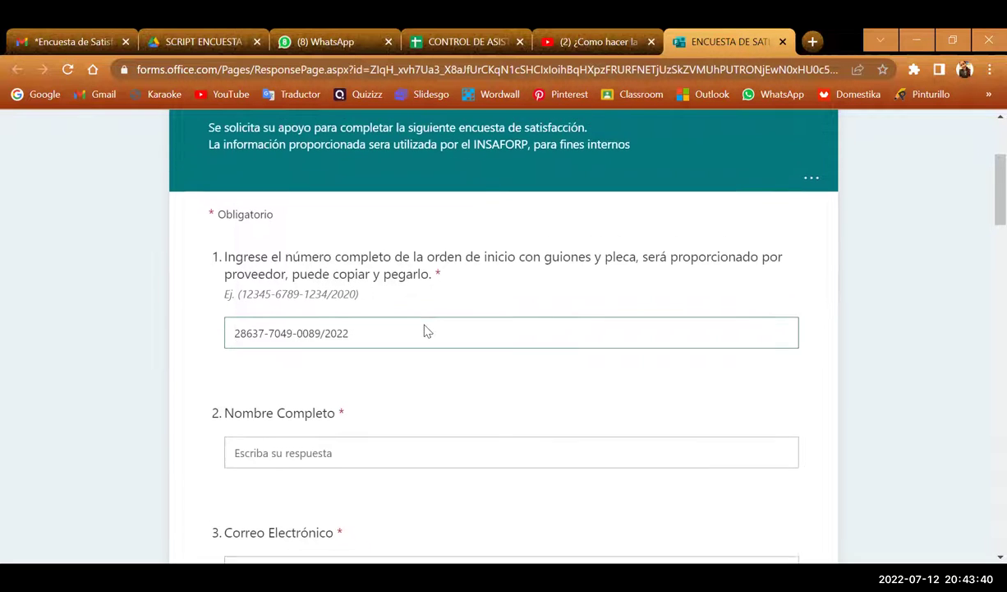
pyautogui.scroll(1, 444, 328)
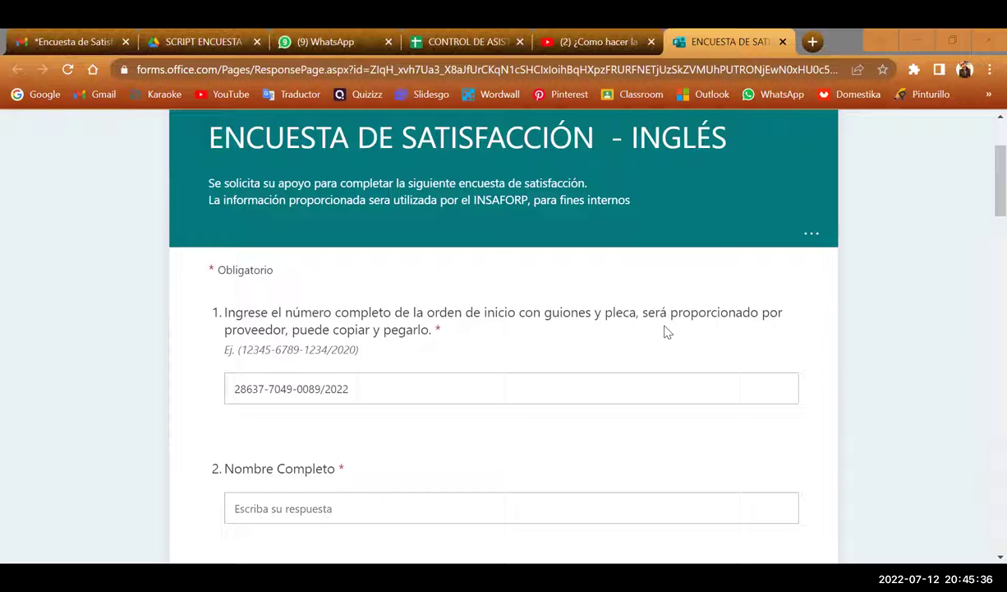
# - Highlight the Nombre Completo question, place the cursor in its answer field and enlarge the page
pyautogui.click(374, 380)
pyautogui.scroll(-1, 335, 467)
pyautogui.moveTo(227, 406); pyautogui.dragTo(343, 405)
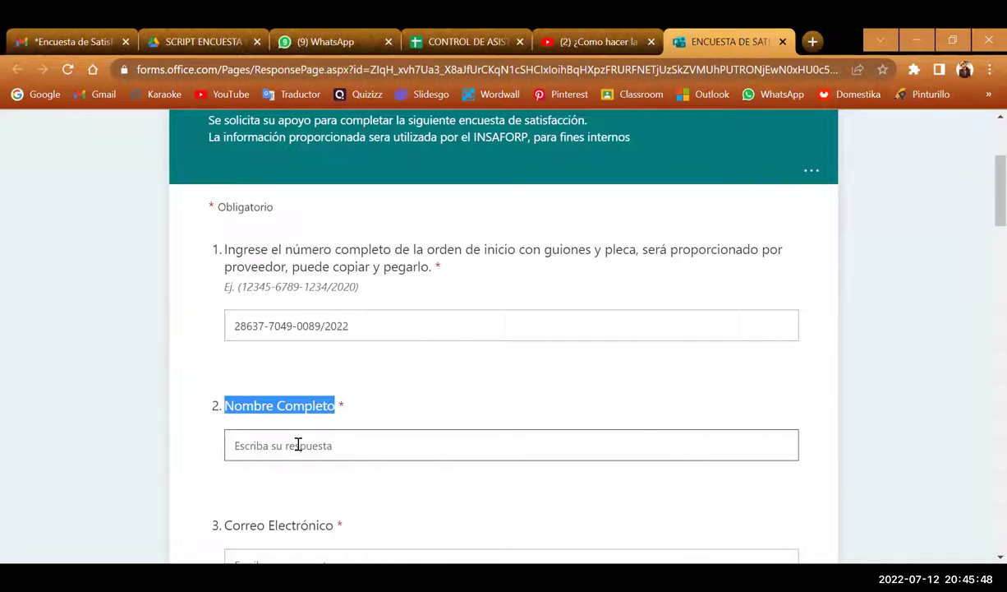
pyautogui.click(299, 445)
pyautogui.scroll(-1, 364, 415)
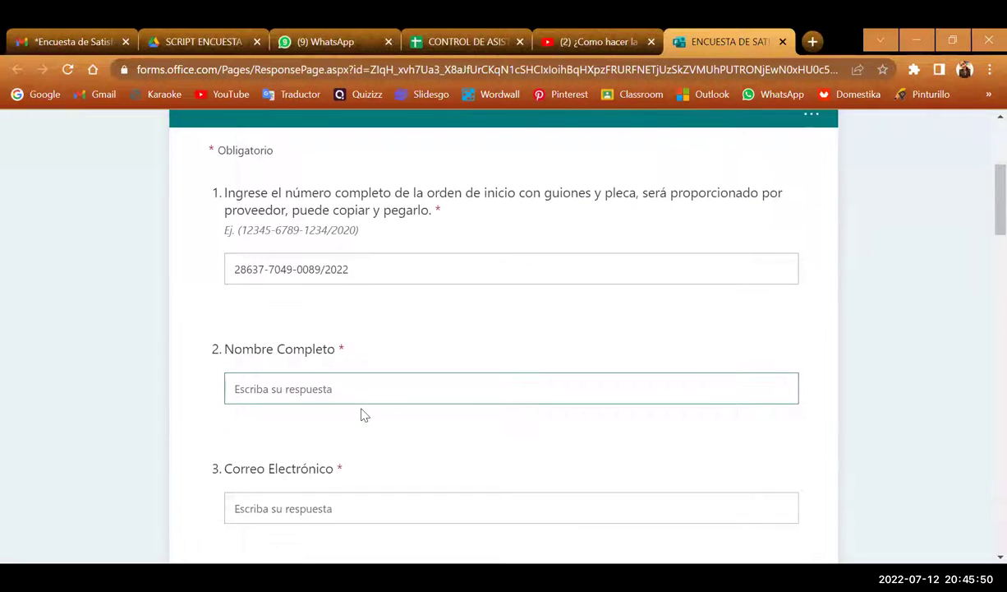
pyautogui.hotkey('ctrl', '+')
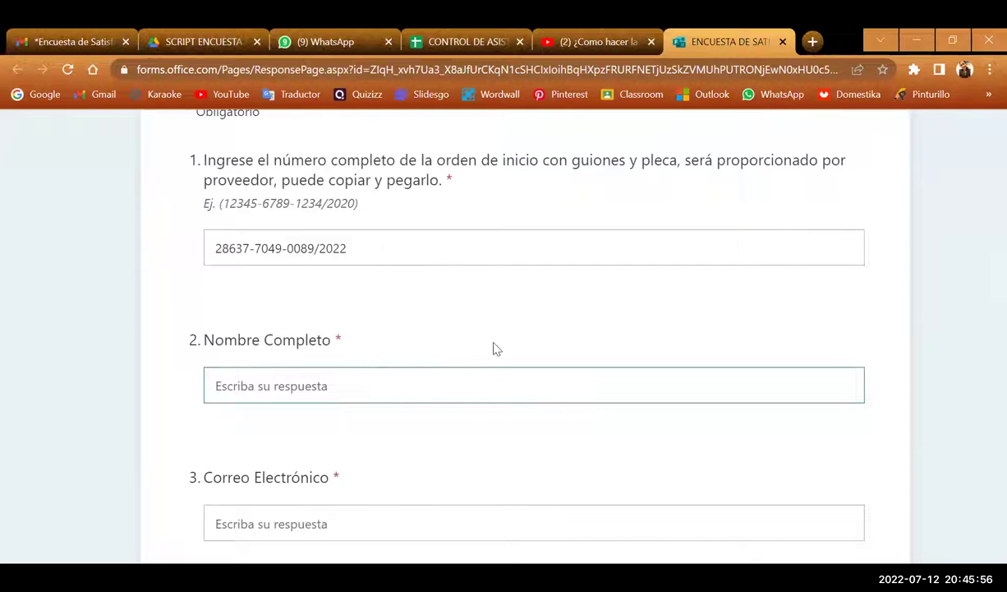
# - Examine the Correo Electrónico and Numero Celular questions, highlighting both labels on the enlarged form
pyautogui.scroll(-1, 506, 299)
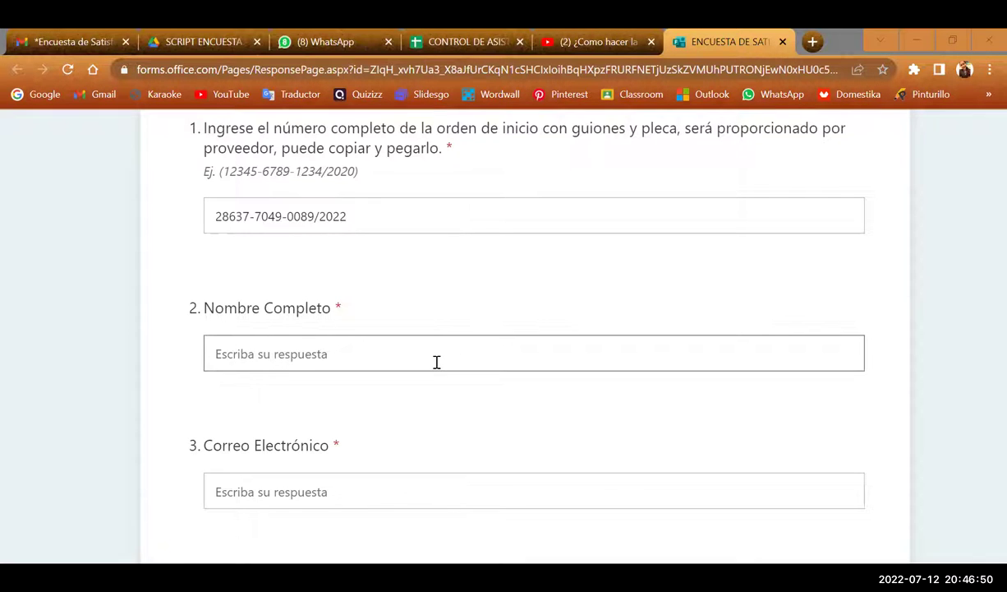
pyautogui.scroll(-1, 436, 363)
pyautogui.scroll(-1, 436, 362)
pyautogui.scroll(-1, 436, 362)
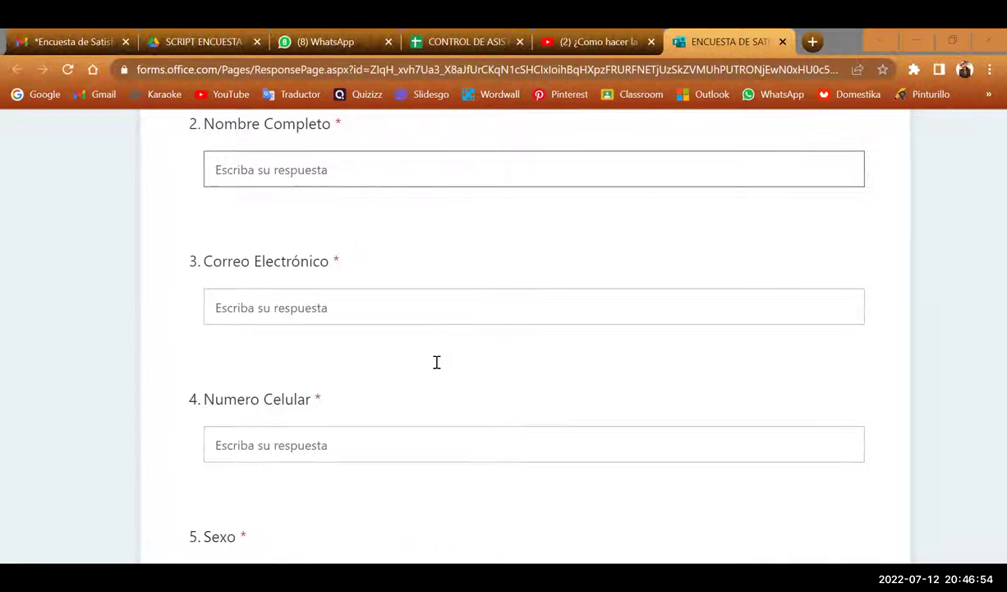
pyautogui.scroll(-1, 437, 359)
pyautogui.moveTo(186, 237); pyautogui.dragTo(344, 240)
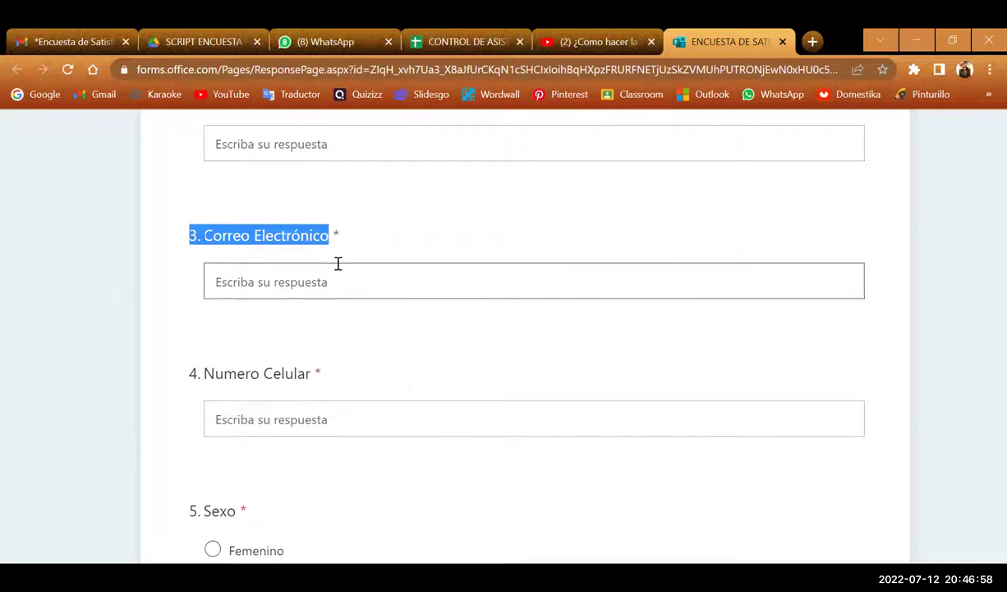
pyautogui.hotkey('ctrl', '+')
pyautogui.moveTo(175, 379); pyautogui.dragTo(327, 381)
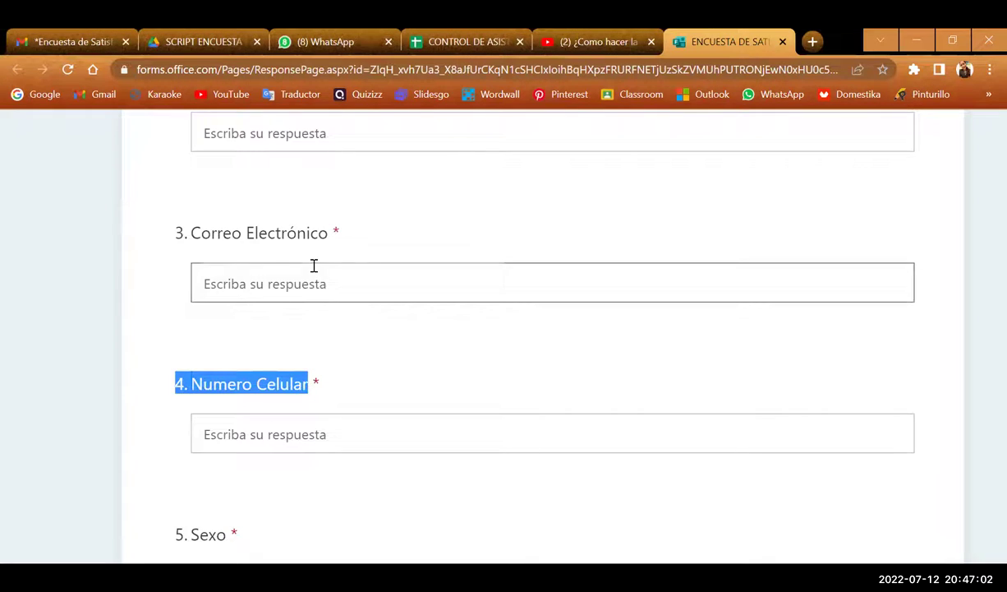
pyautogui.moveTo(174, 232); pyautogui.dragTo(327, 440)
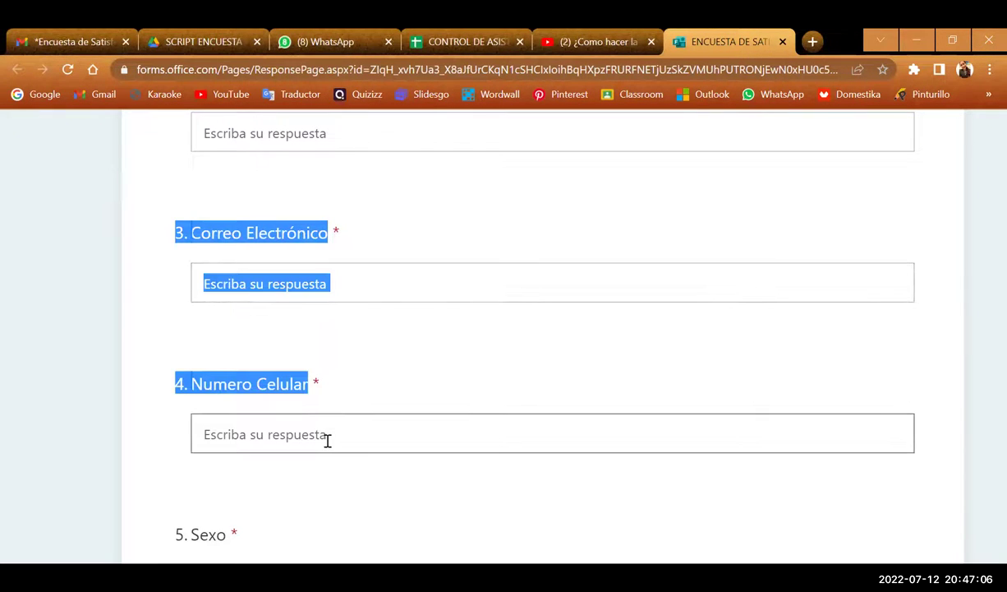
pyautogui.click(353, 402)
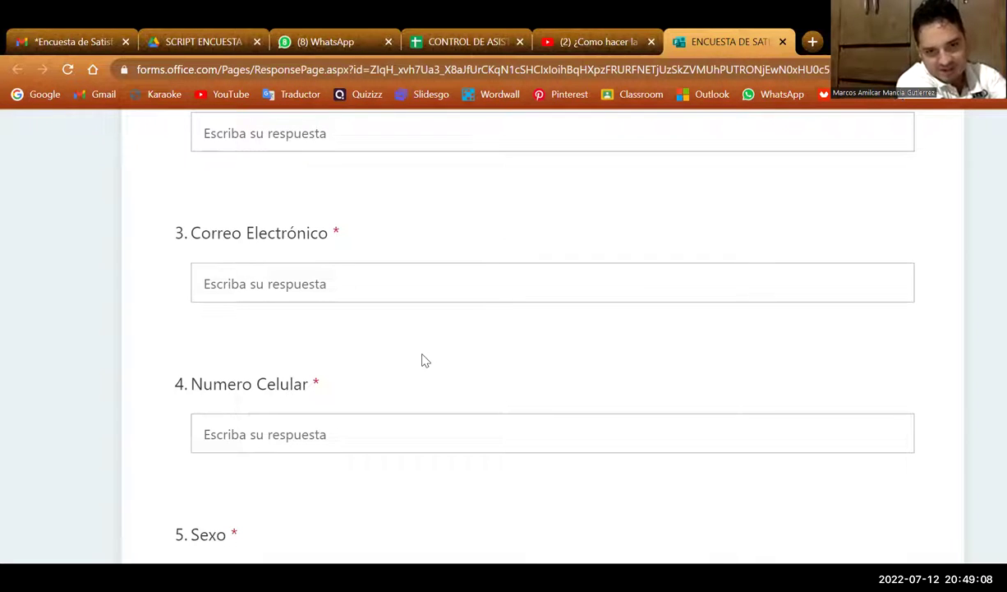
pyautogui.click(559, 275)
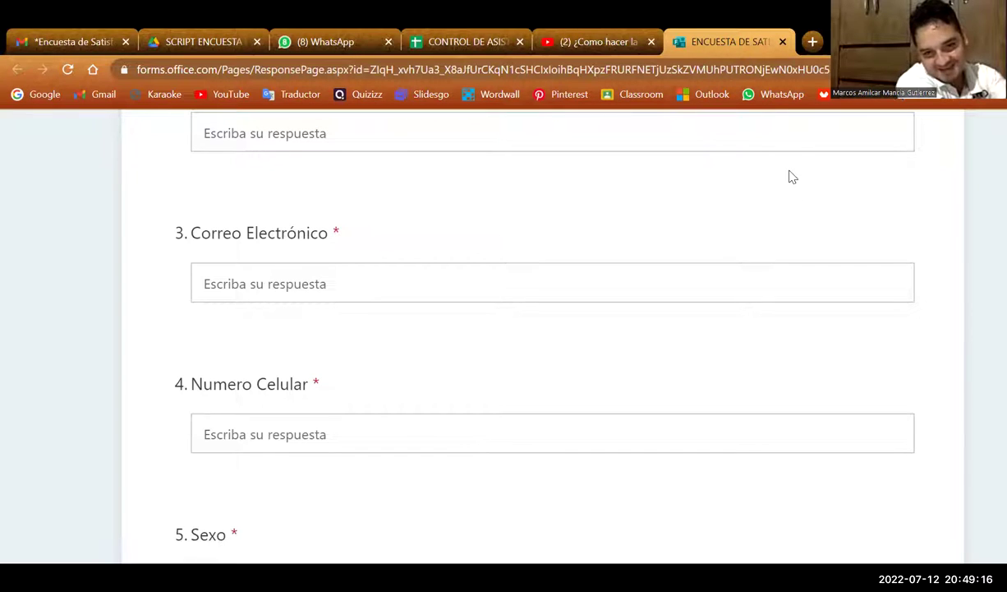
pyautogui.click(341, 434)
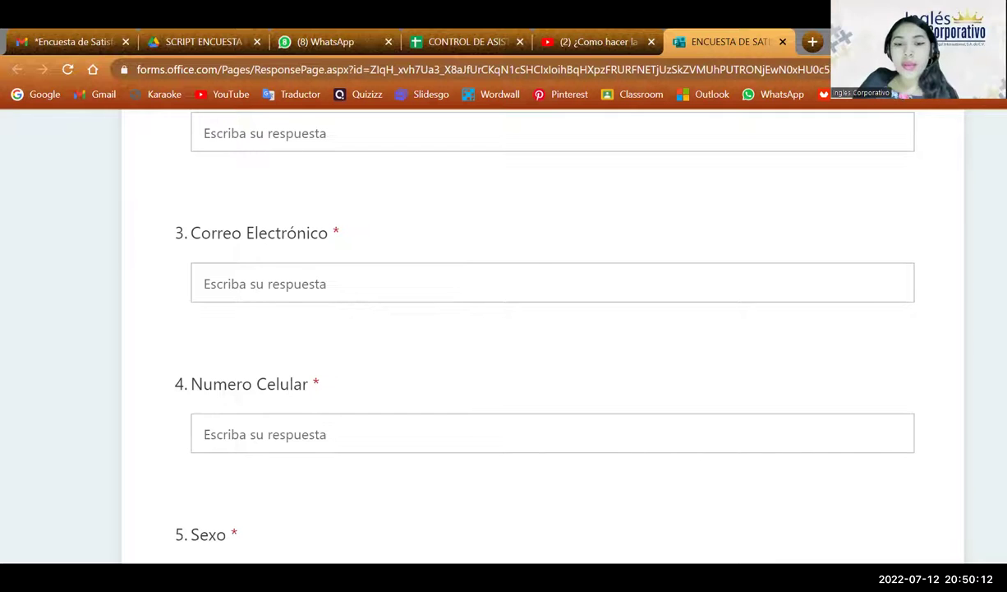
# - Answer the Sexo question with Femenino, trying the Masculino option in between
pyautogui.scroll(-5, 456, 349)
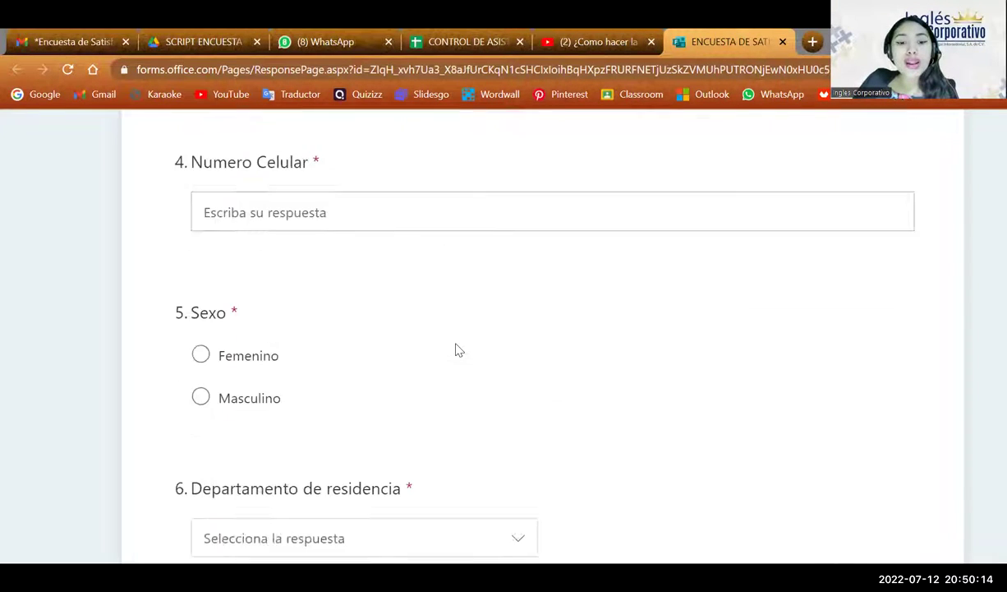
pyautogui.scroll(2, 456, 349)
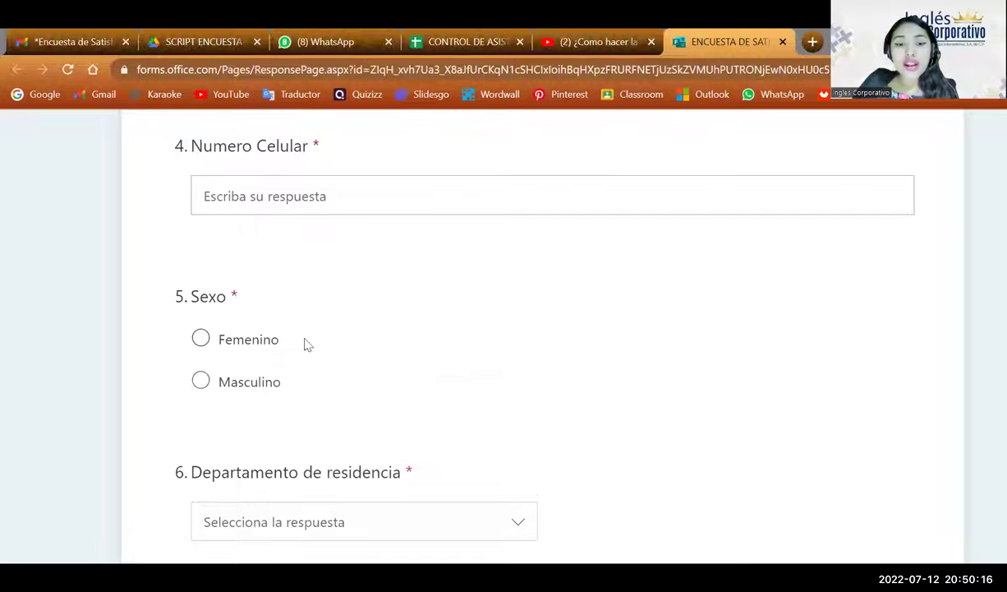
pyautogui.click(200, 340)
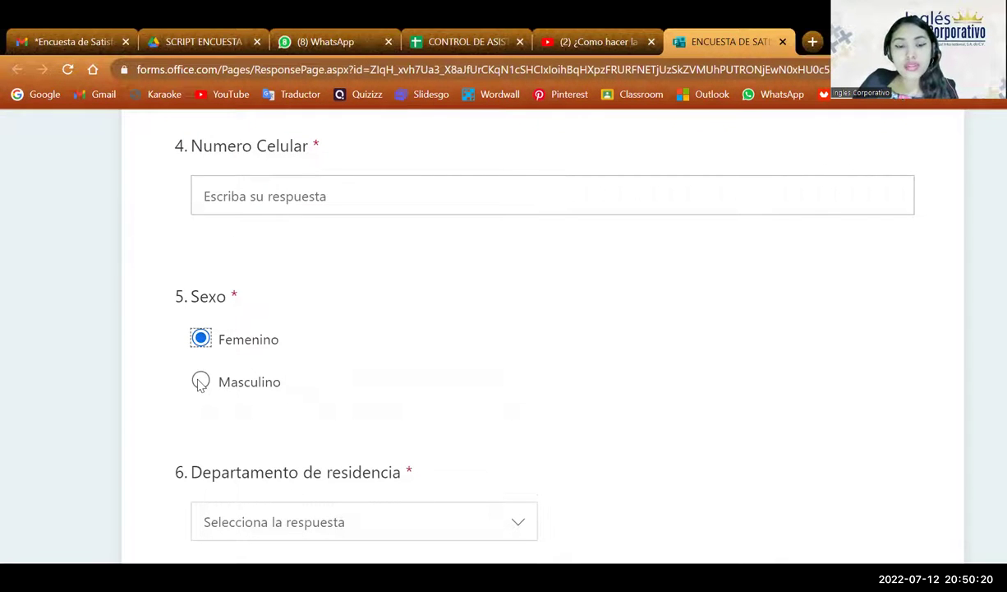
pyautogui.click(200, 382)
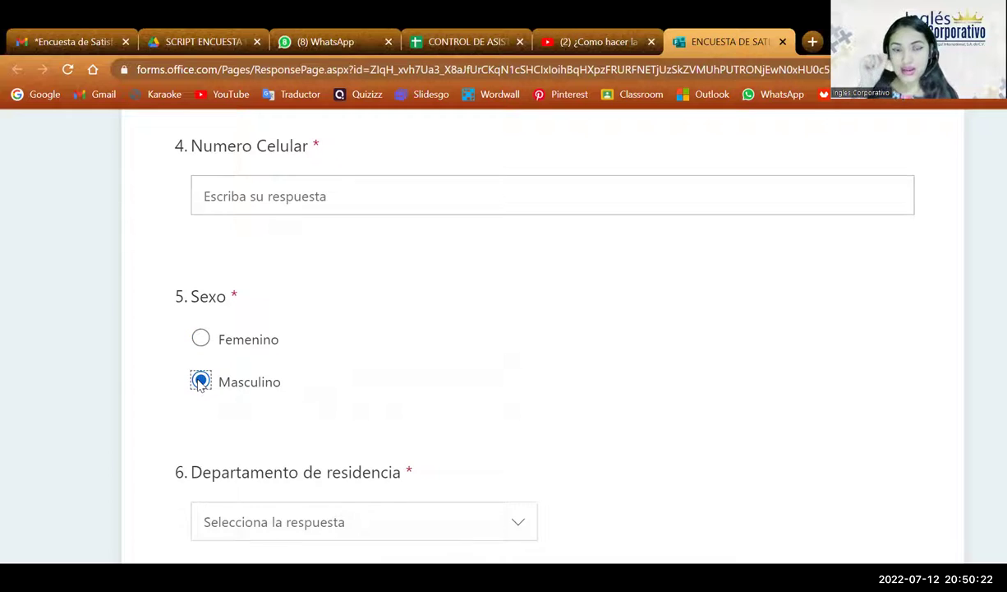
pyautogui.click(202, 340)
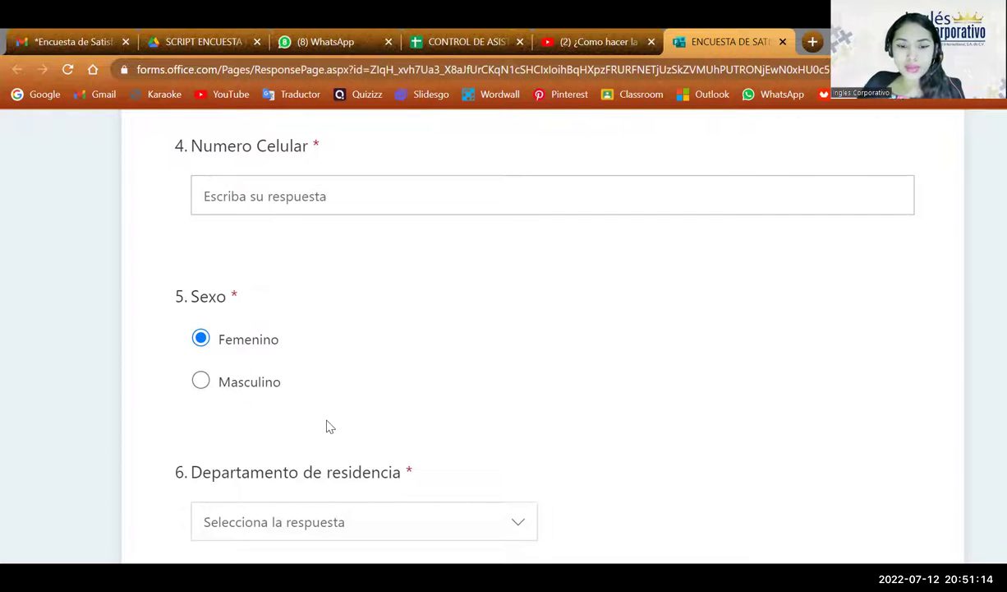
# - Browse the list of departments for Departamento de residencia and choose Santa Ana
pyautogui.scroll(-1, 326, 427)
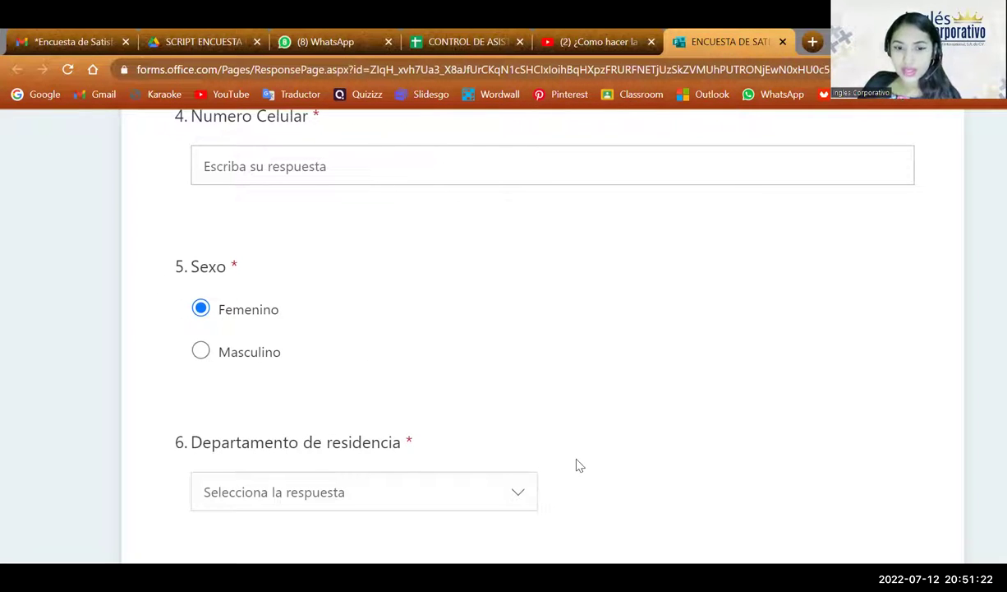
pyautogui.scroll(-1, 578, 466)
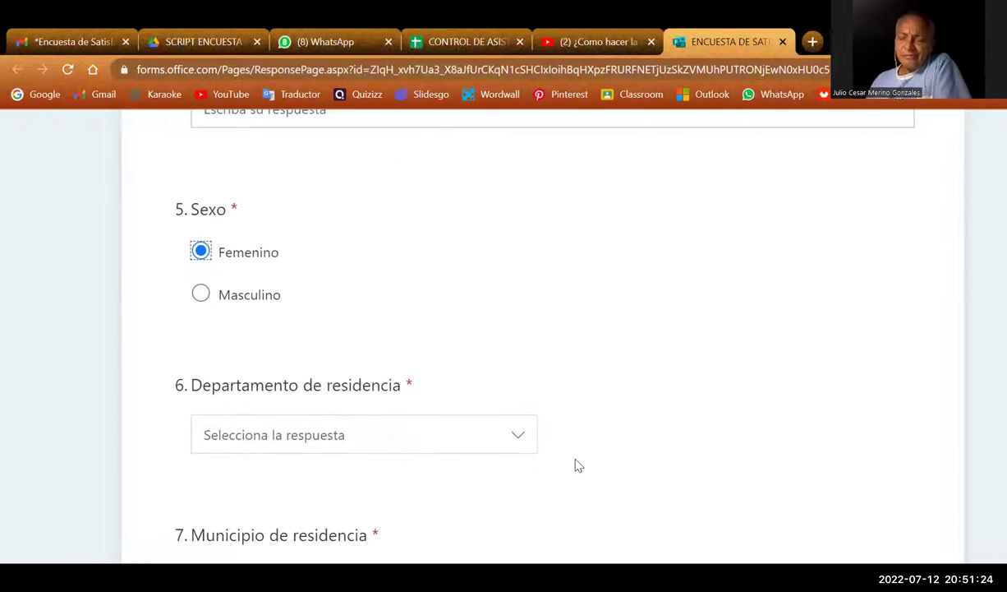
pyautogui.scroll(-3, 575, 463)
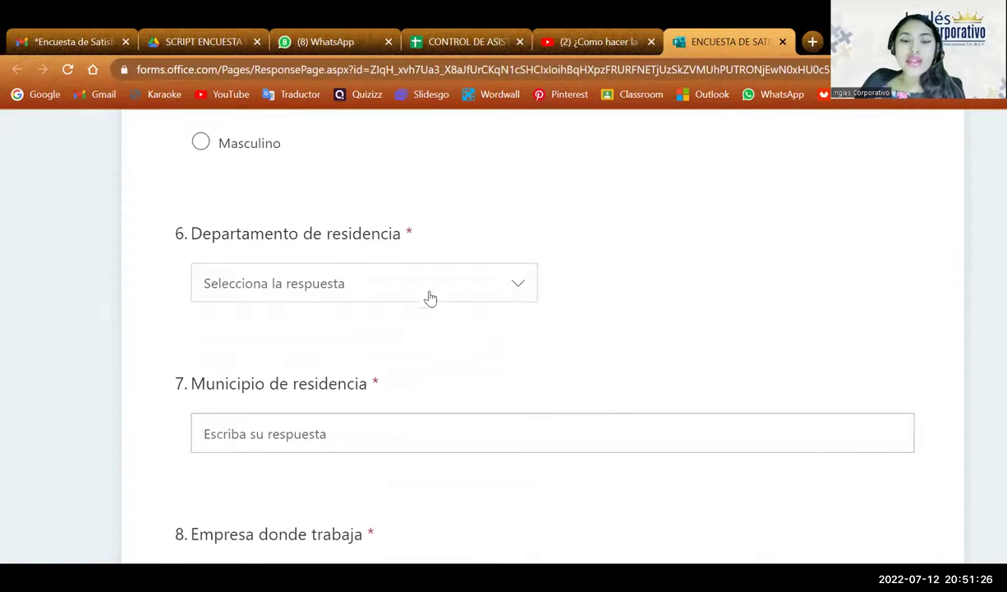
pyautogui.click(482, 292)
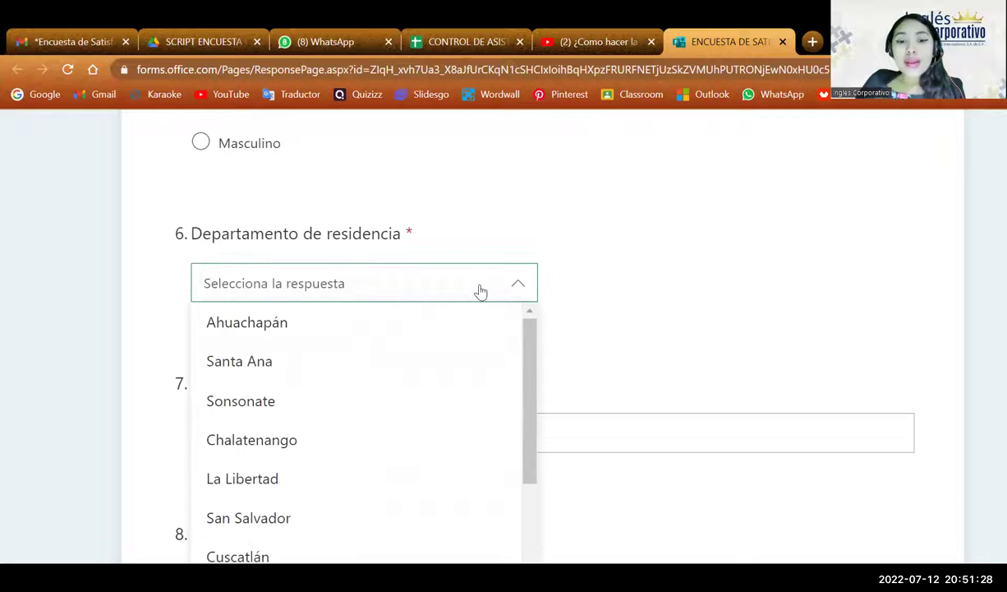
pyautogui.click(478, 289)
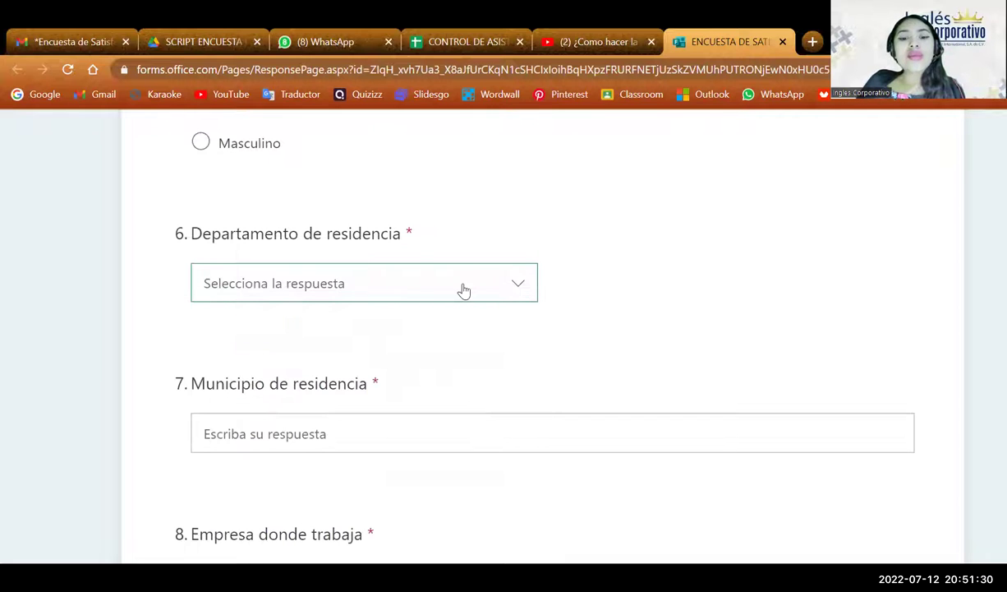
pyautogui.scroll(-1, 455, 289)
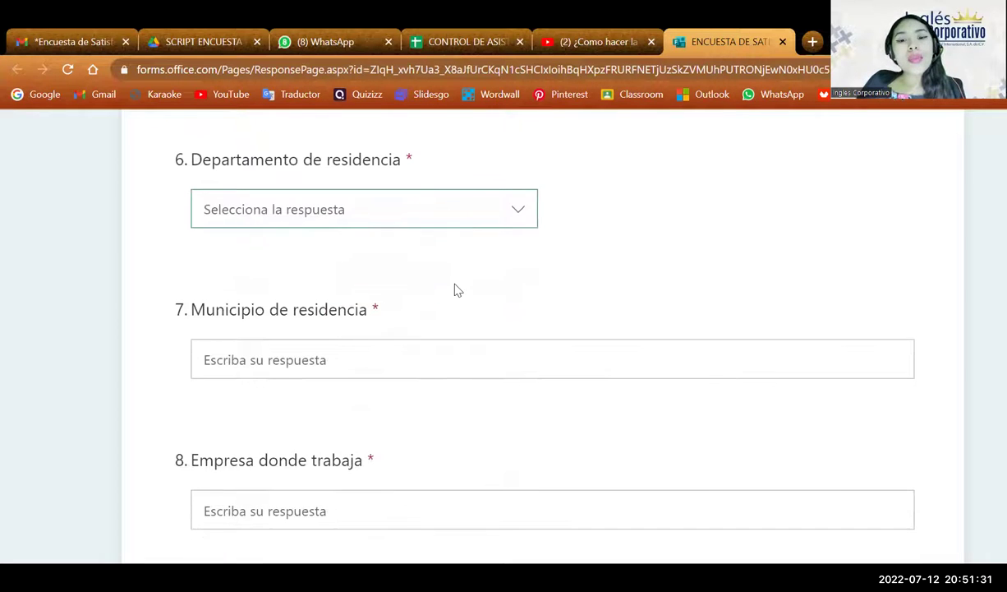
pyautogui.click(519, 214)
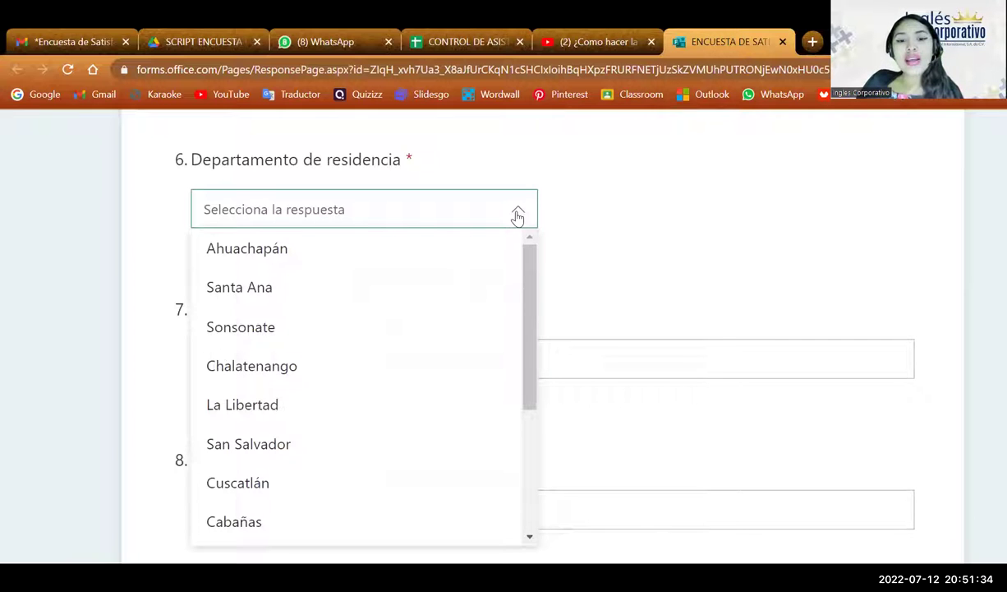
pyautogui.moveTo(531, 266); pyautogui.dragTo(528, 415)
pyautogui.scroll(5, 525, 293)
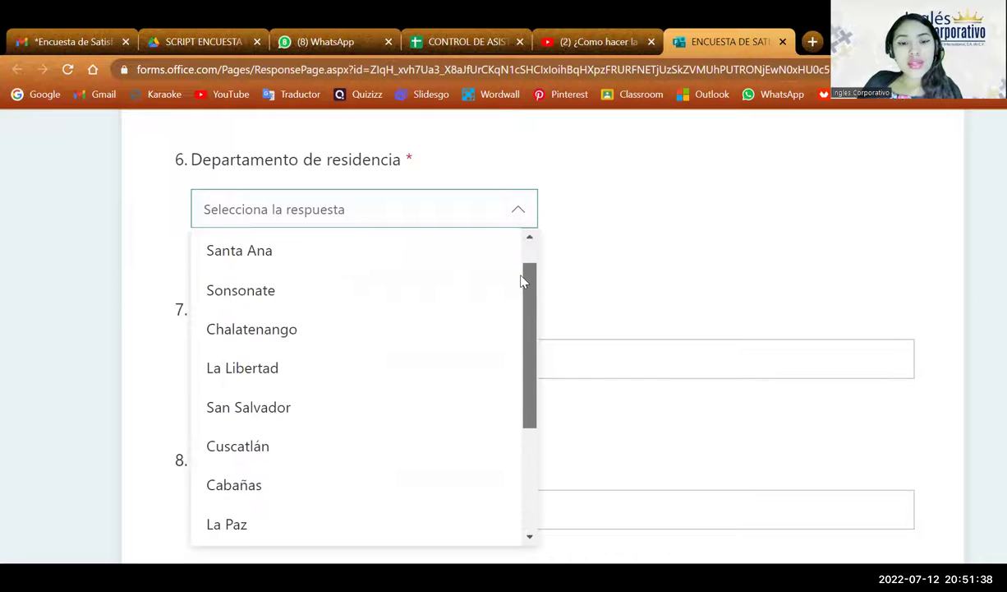
pyautogui.scroll(-3, 517, 286)
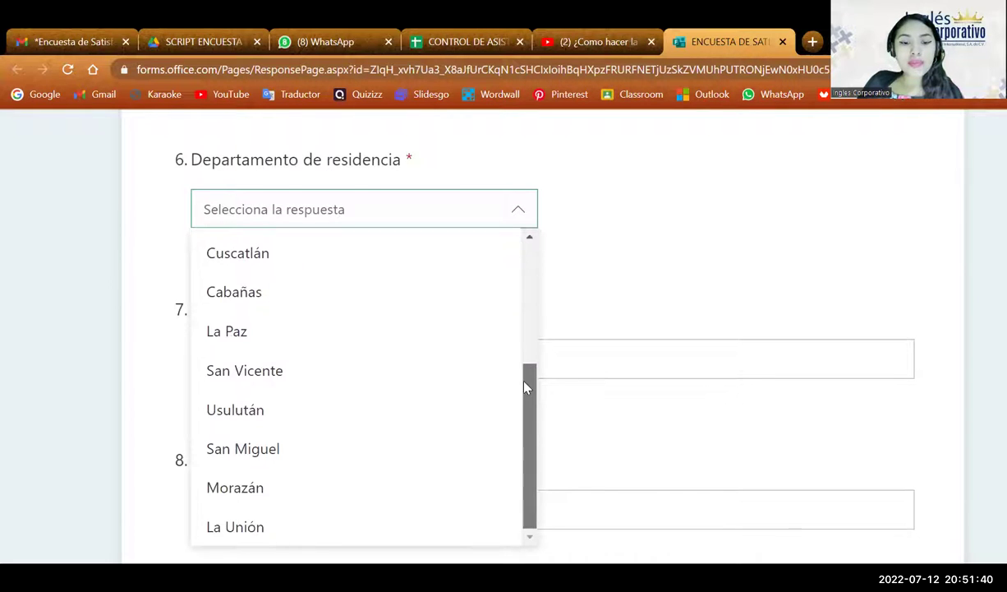
pyautogui.scroll(1, 526, 354)
pyautogui.scroll(1, 526, 304)
pyautogui.click(332, 259)
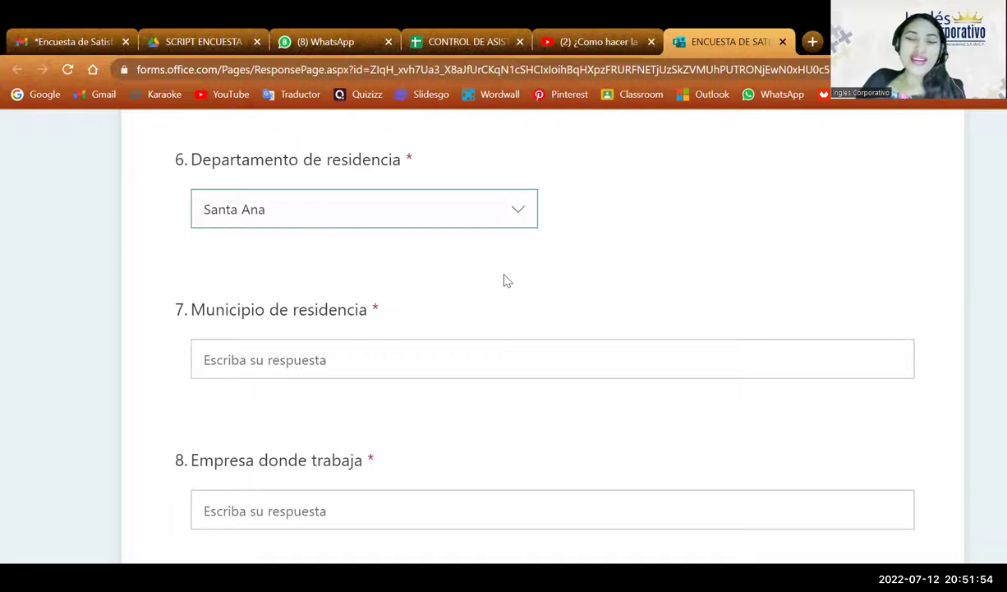
pyautogui.click(272, 345)
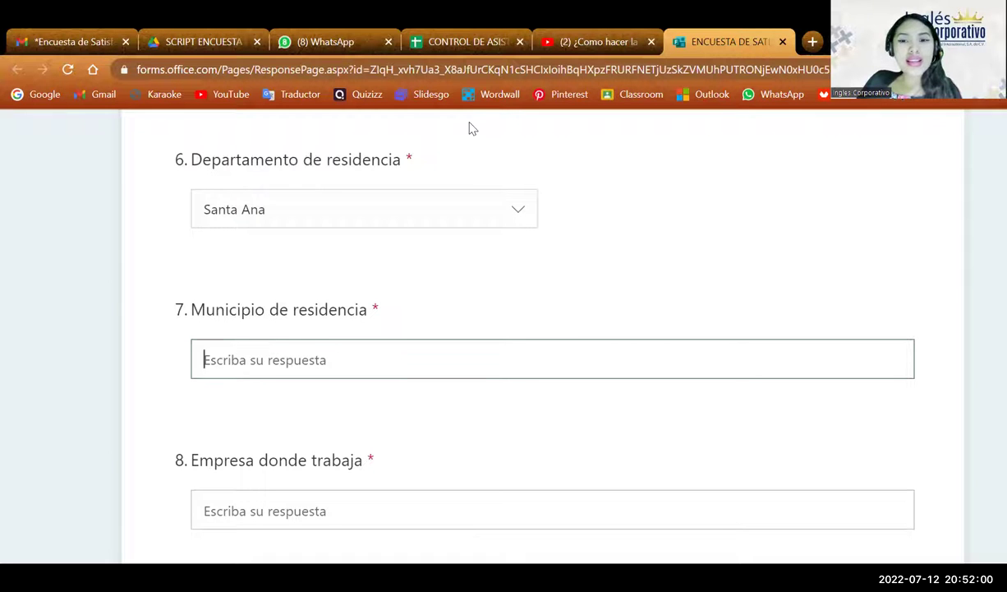
pyautogui.click(267, 161)
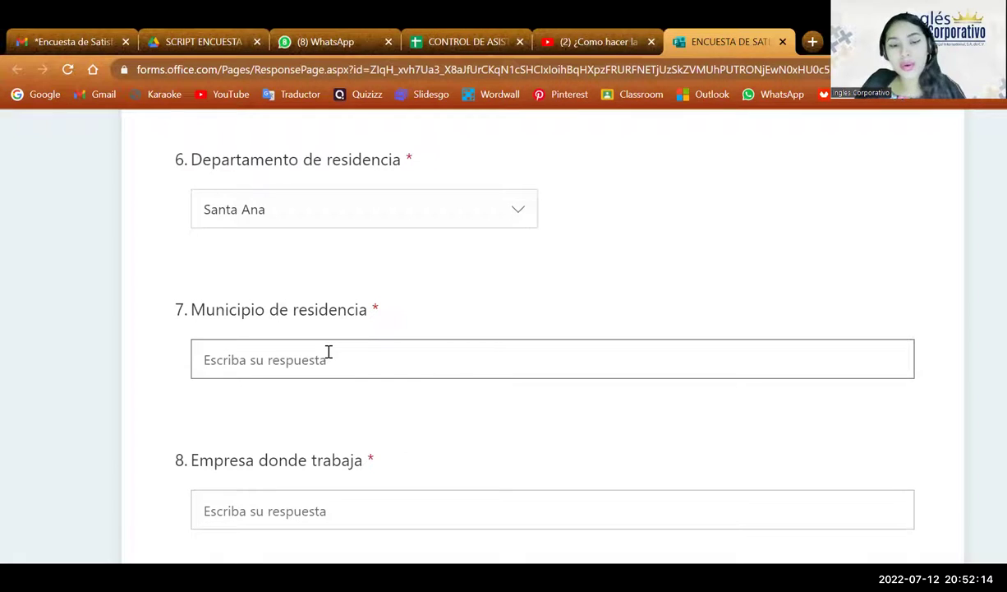
# - Change Departamento de residencia to La Libertad and answer Municipio de residencia with Santa Tecla
pyautogui.click(431, 221)
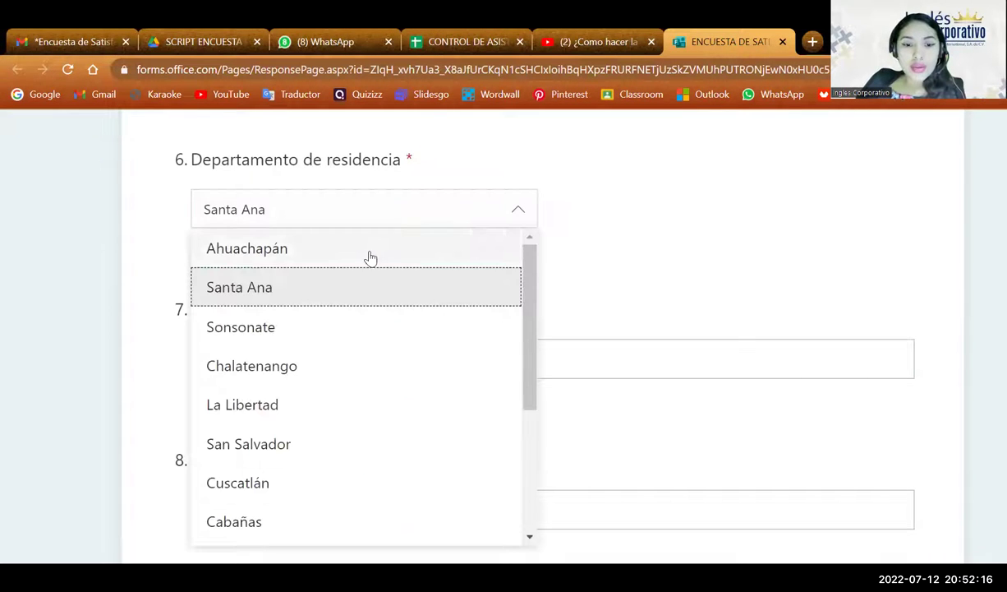
pyautogui.click(345, 406)
pyautogui.click(362, 369)
pyautogui.write('s')
pyautogui.press('BackSpace')
pyautogui.write('Santa tec')
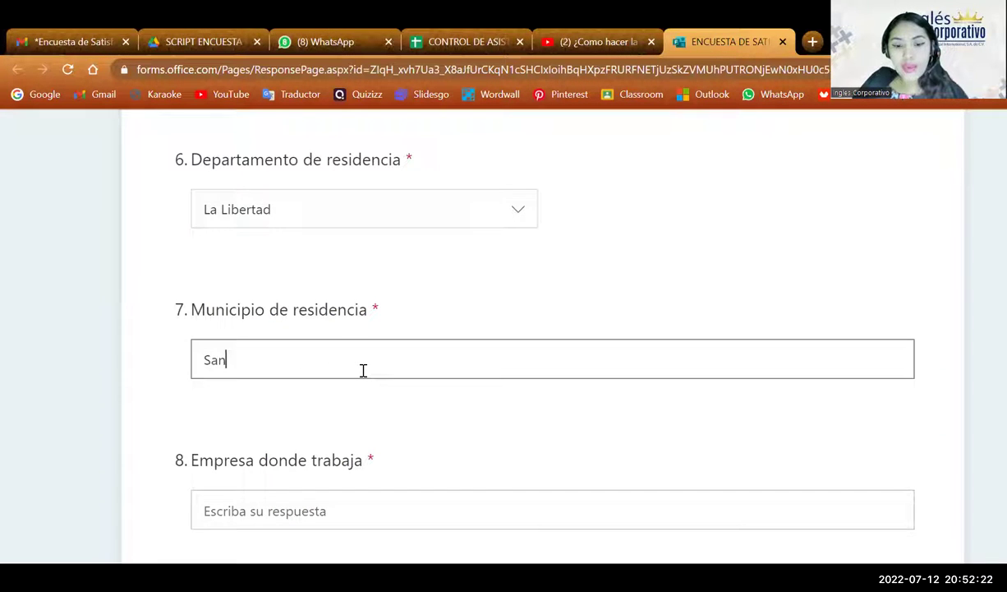
pyautogui.press('BackSpace')
pyautogui.press('BackSpace')
pyautogui.press('BackSpace')
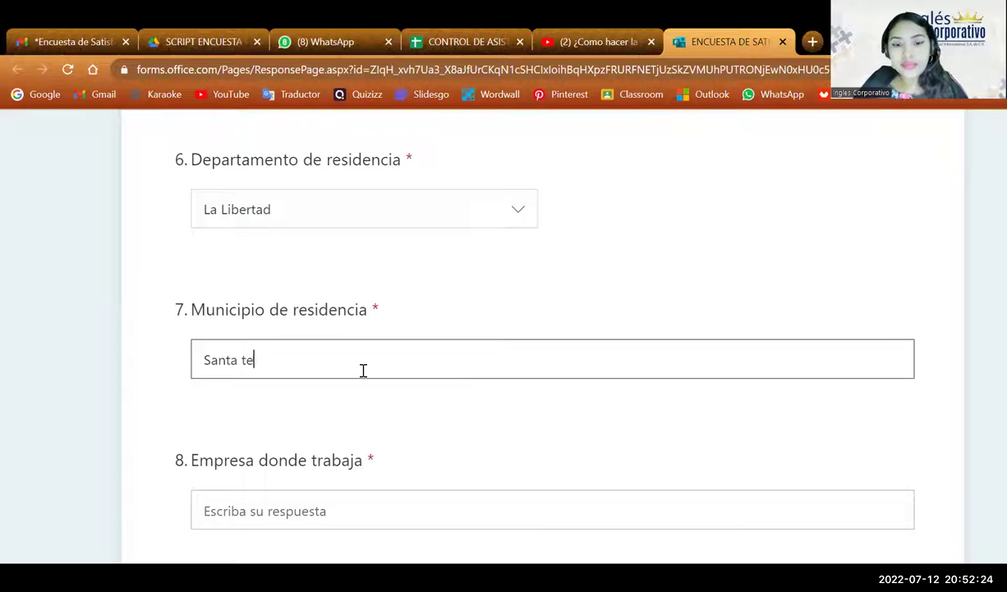
pyautogui.write('Tecla')
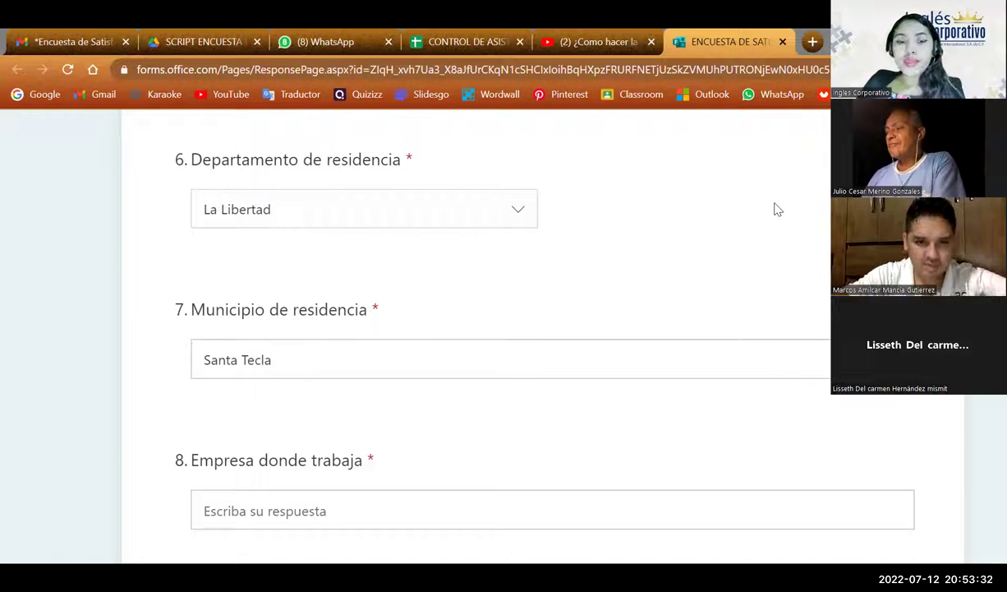
# - Highlight the Empresa donde trabaja question and place the cursor in its answer field without entering a company
pyautogui.scroll(-1, 432, 344)
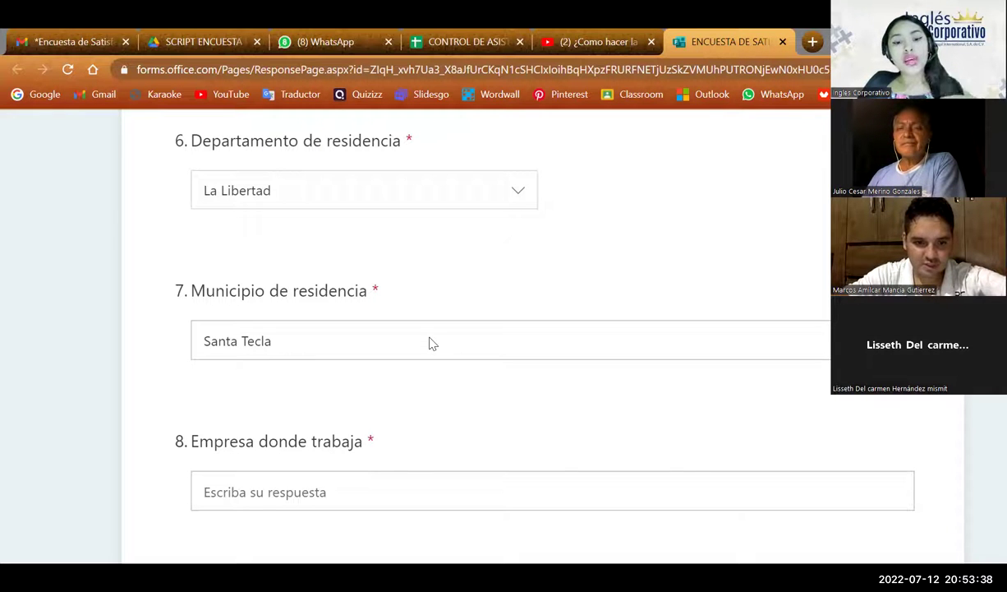
pyautogui.scroll(-3, 432, 343)
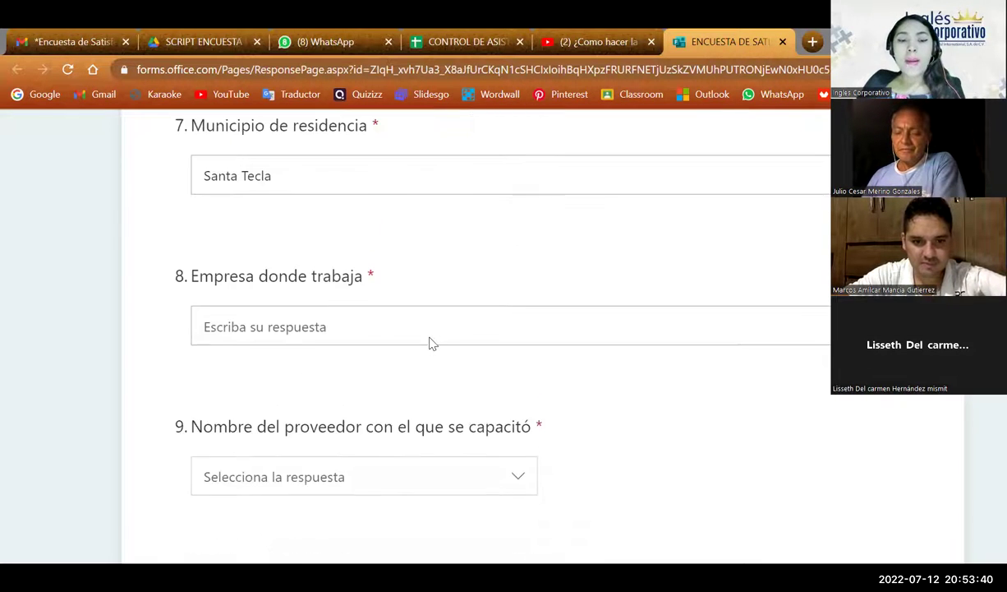
pyautogui.click(227, 251)
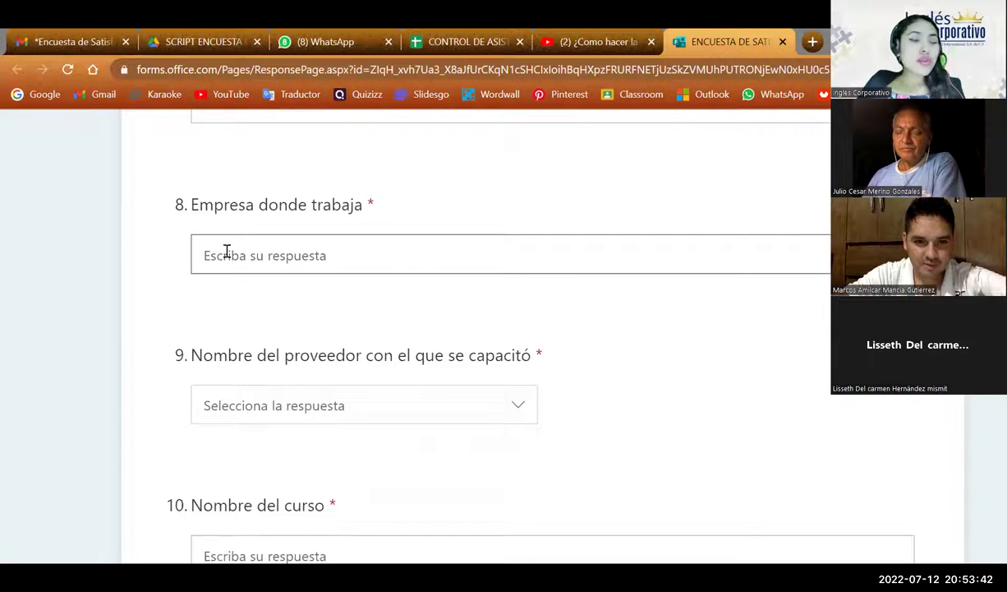
pyautogui.moveTo(197, 203); pyautogui.dragTo(388, 211)
pyautogui.click(389, 211)
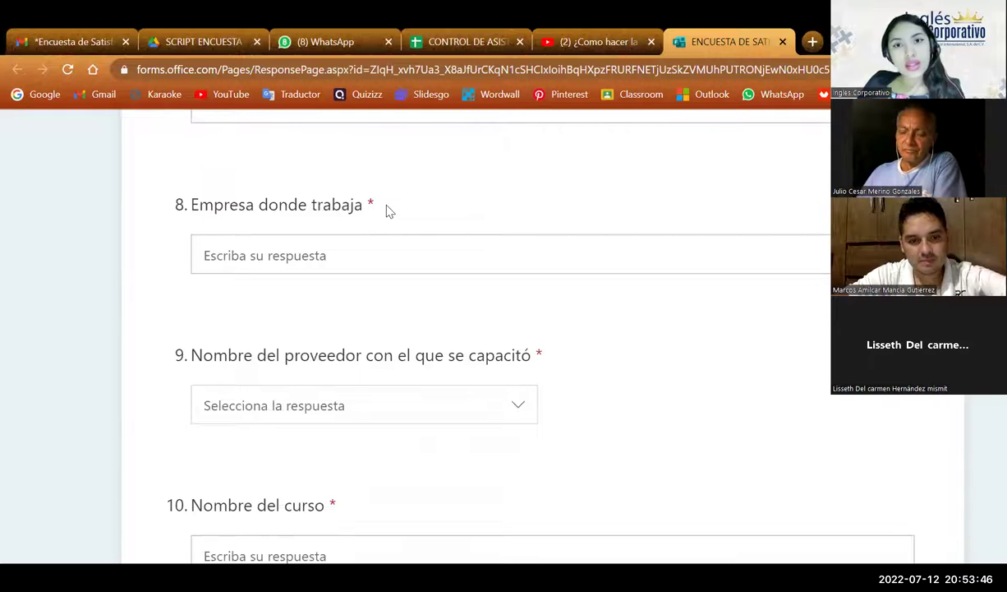
pyautogui.click(290, 261)
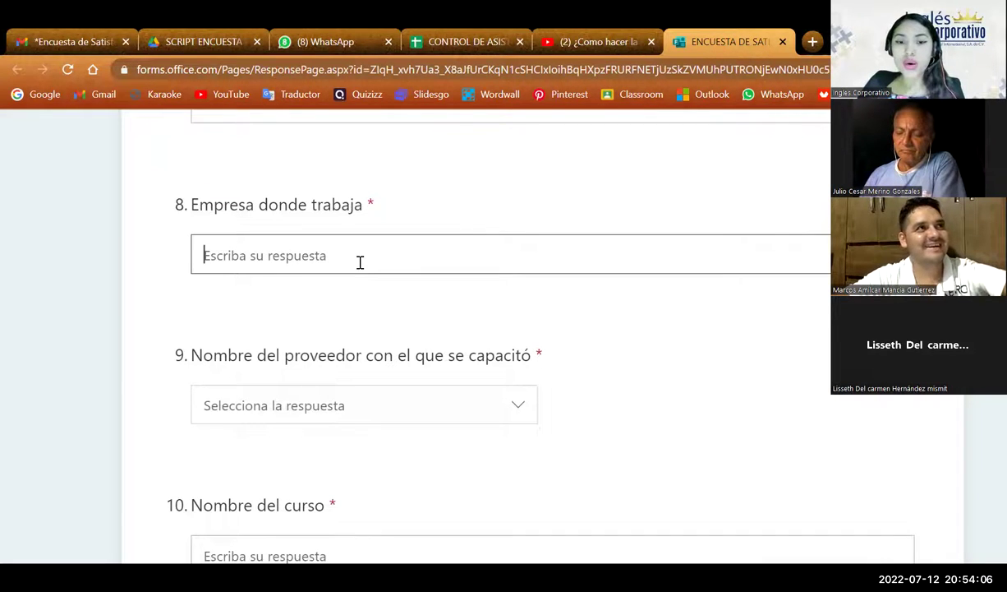
pyautogui.click(508, 309)
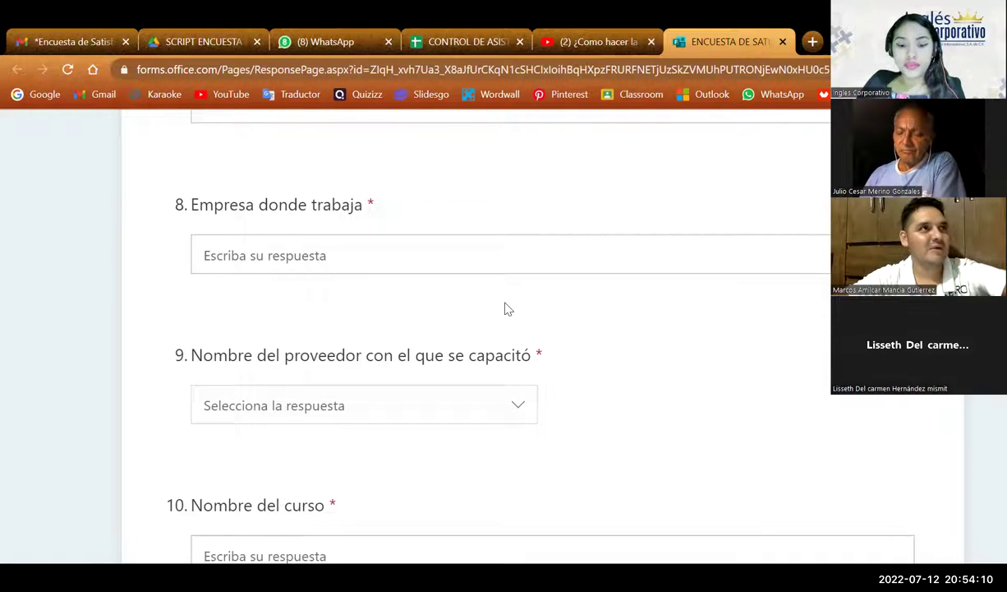
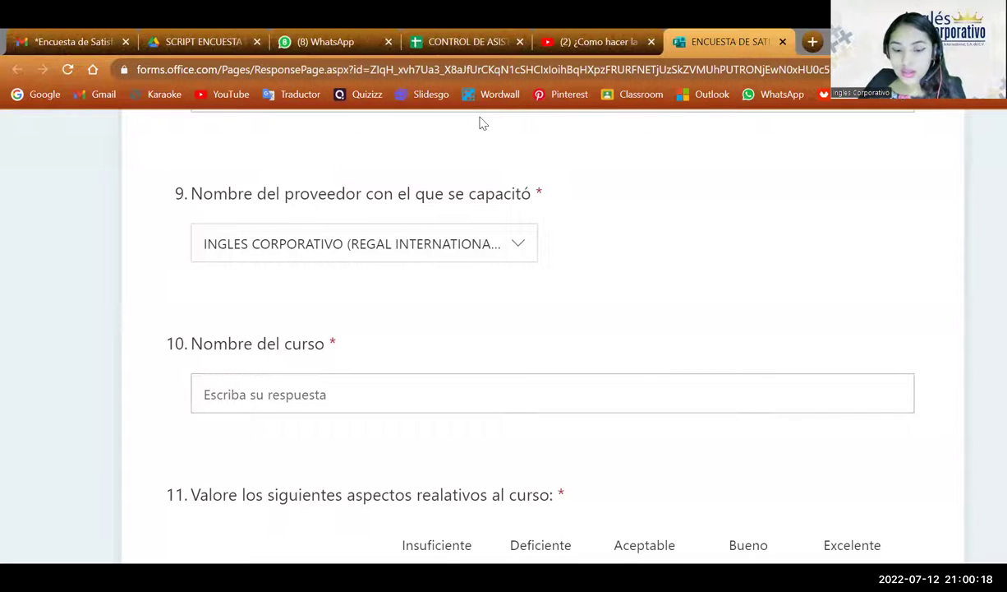
# - Answer Nombre del curso with INGLES PRINCIPIANTE MODULO 6
pyautogui.click(315, 394)
pyautogui.write('INGLES PRINCIPIANTE MODULO 6')
pyautogui.press('Left')
pyautogui.press('Left')
pyautogui.press('Left')
pyautogui.press('Left')
pyautogui.press('Left')
pyautogui.press('Left')
pyautogui.press('Left')
pyautogui.press('Left')
pyautogui.press('Left')
pyautogui.press('Left')
pyautogui.press('Left')
pyautogui.press('Left')
pyautogui.press('Left')
pyautogui.press('Left')
pyautogui.press('Left')
pyautogui.press('Left')
pyautogui.press('Left')
pyautogui.press('Left')
pyautogui.press('Left')
pyautogui.press('Left')
pyautogui.press('Left')
pyautogui.press('Left')
pyautogui.press('Left')
pyautogui.press('Left')
pyautogui.press('Left')
pyautogui.press('Left')
pyautogui.press('Left')
pyautogui.press('Left')
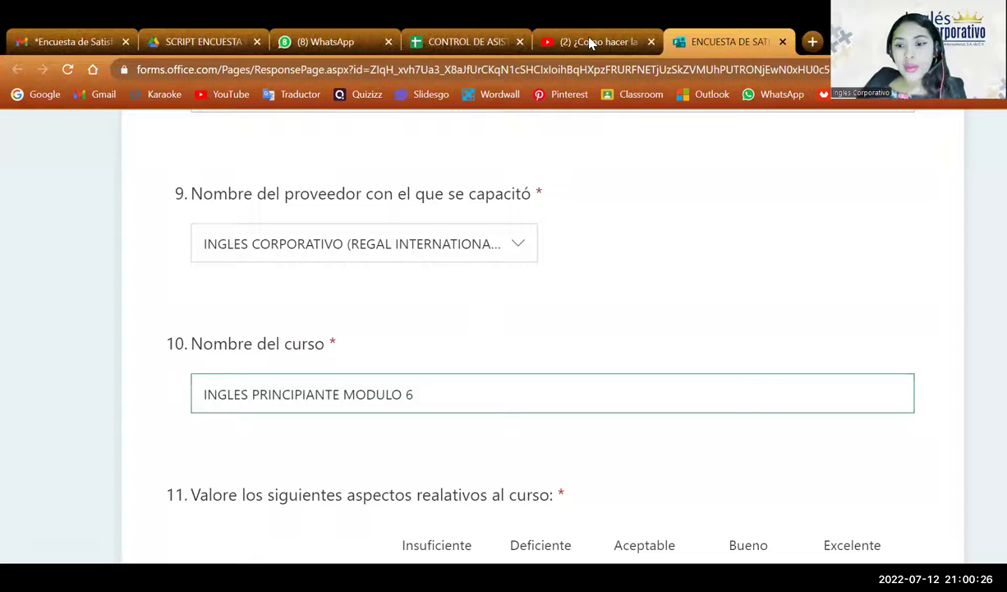
pyautogui.click(763, 178)
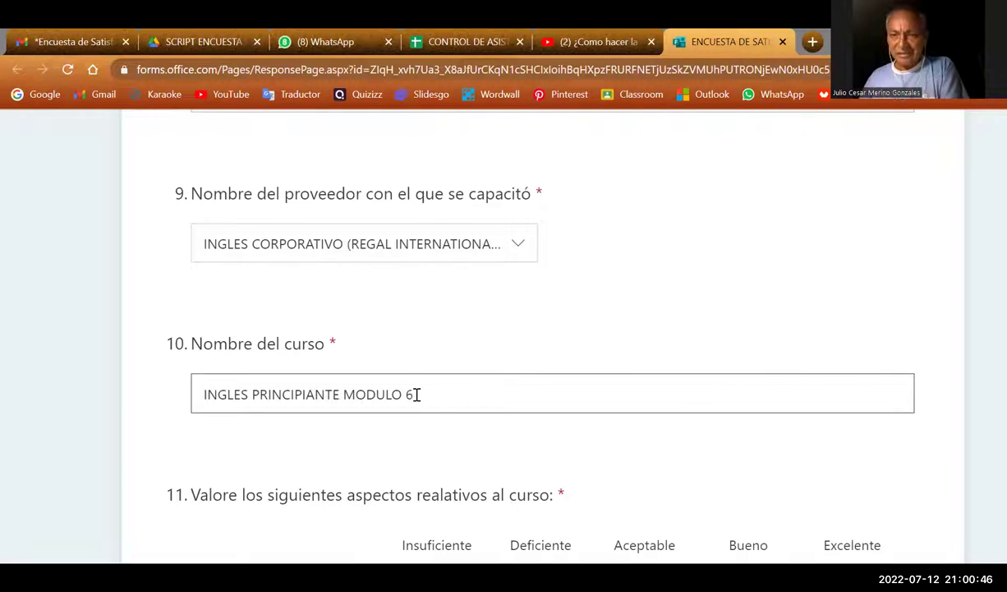
# - Highlight the entered course name in the Nombre del curso answer to point it out, keeping the text as it is
pyautogui.tripleClick(206, 394)
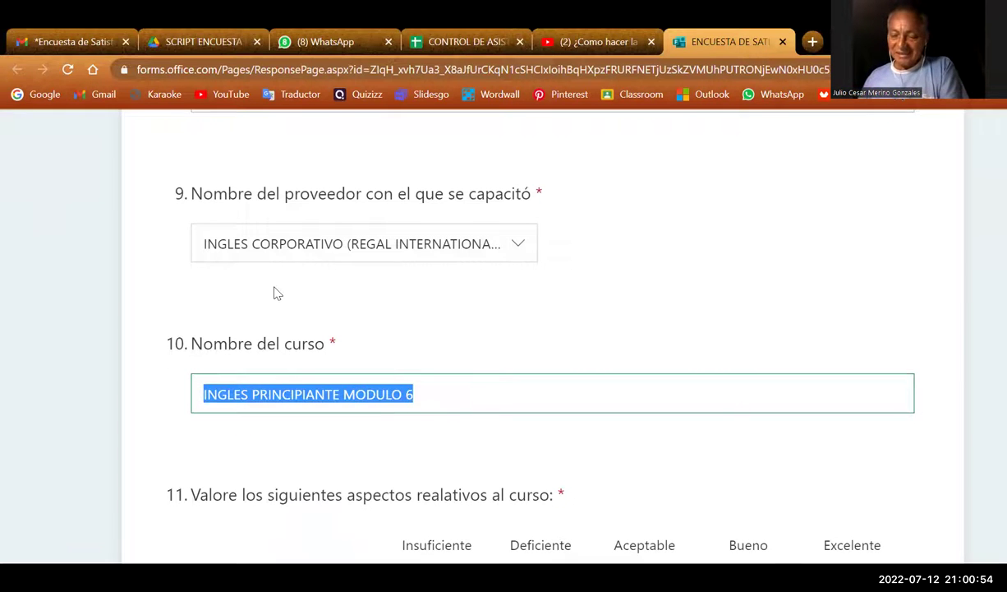
pyautogui.hotkey('alt', 's')
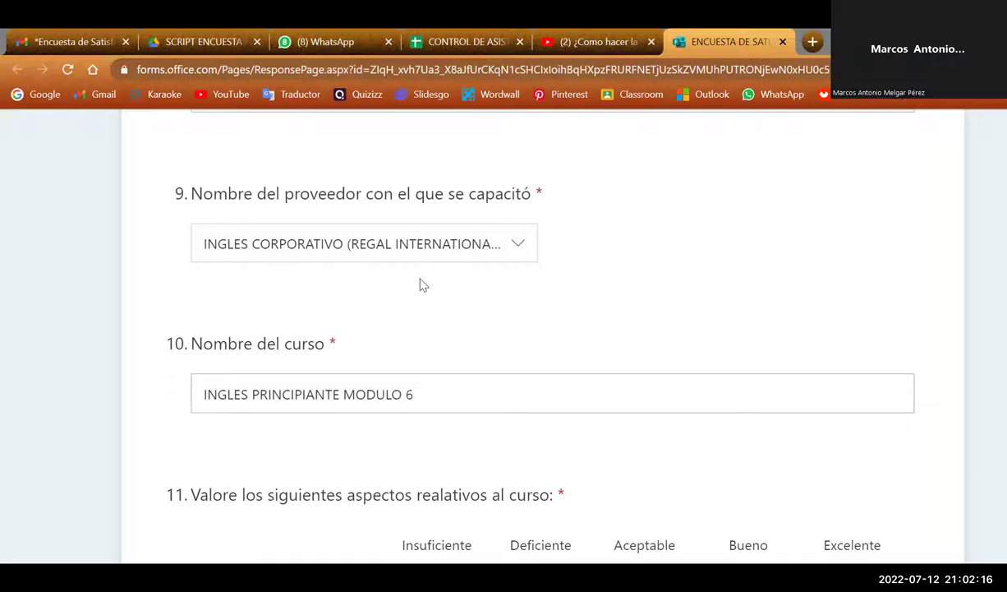
pyautogui.click(436, 394)
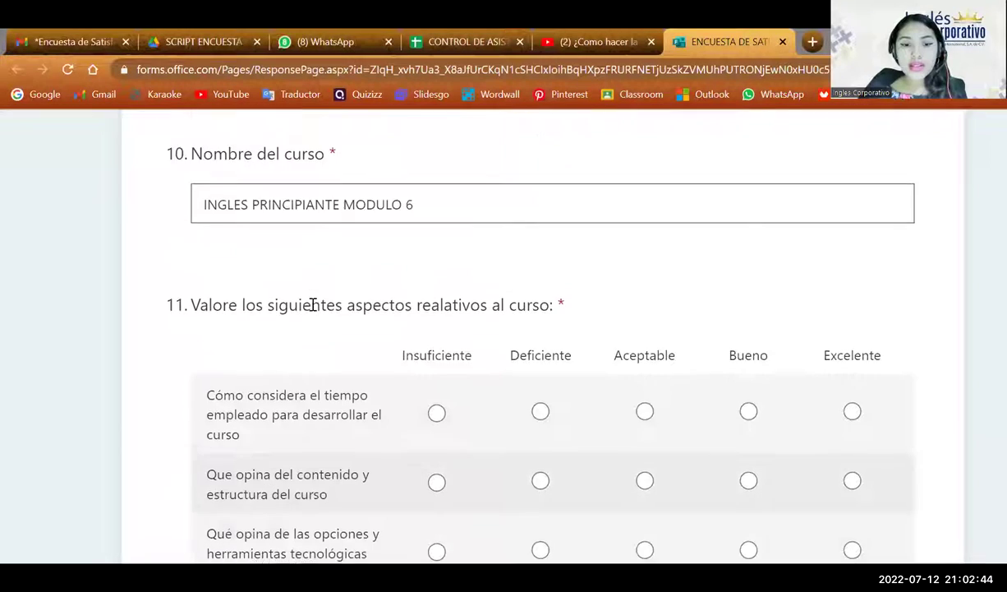
# - Examine question 11 about the course, highlighting its rating scale from Insuficiente to Excelente
pyautogui.scroll(-1, 313, 304)
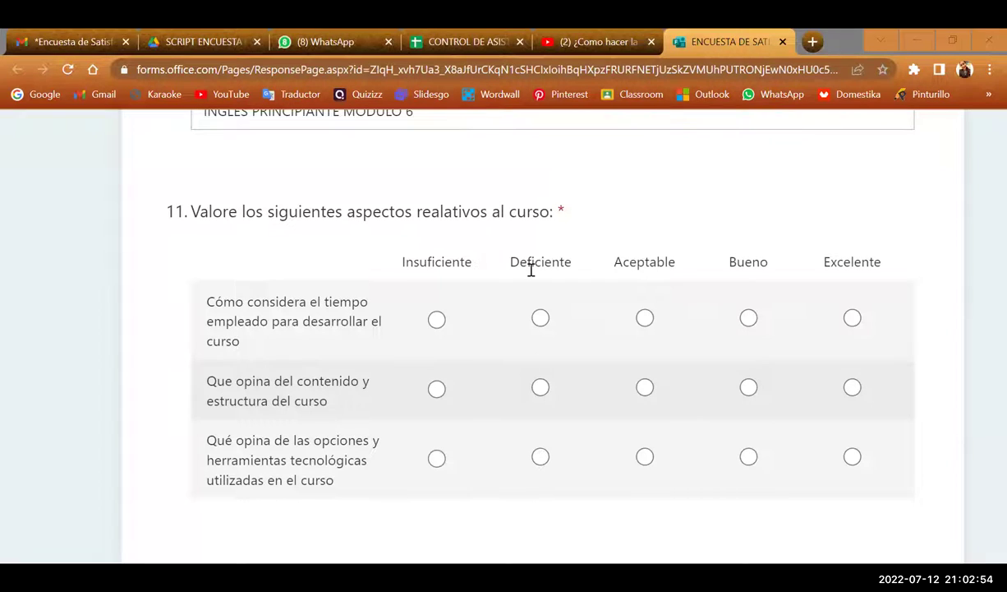
pyautogui.moveTo(416, 264); pyautogui.dragTo(866, 254)
pyautogui.click(866, 254)
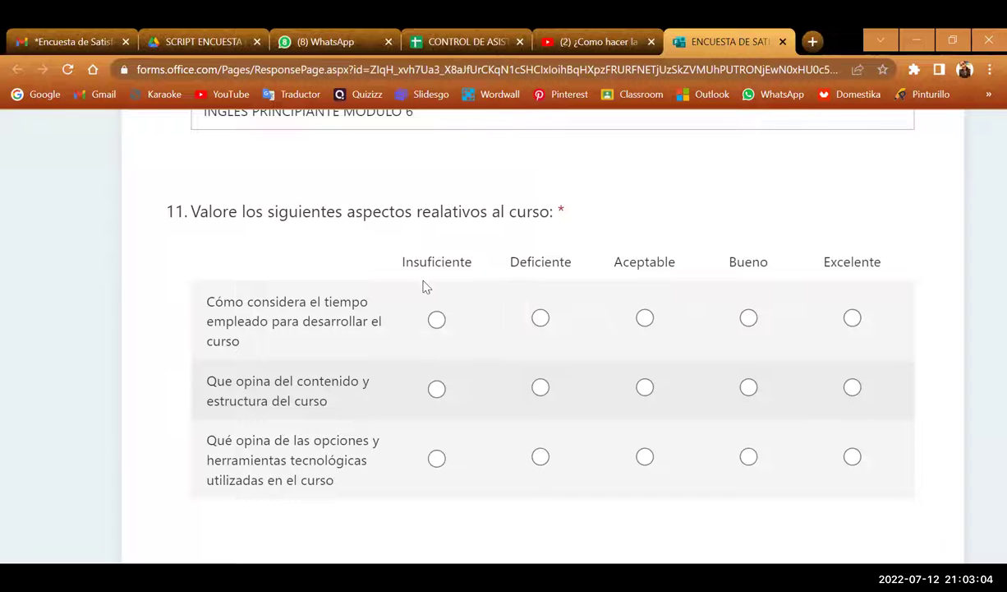
# - Try different ratings in question 11: Insuficiente for course time, Deficiente for content, and Aceptable and Bueno for technological tools
pyautogui.click(438, 320)
pyautogui.click(540, 387)
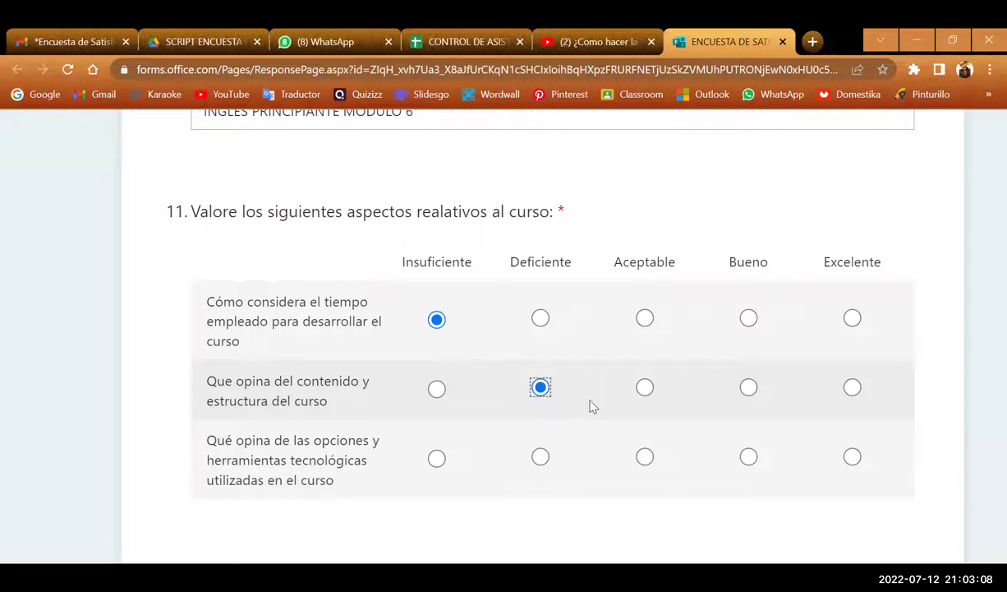
pyautogui.click(645, 457)
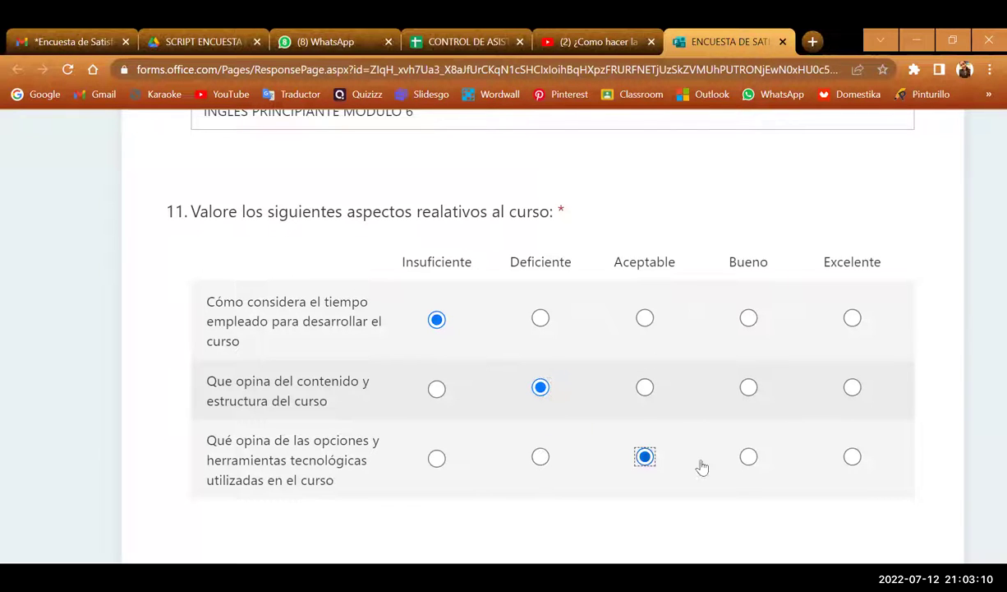
pyautogui.click(748, 457)
# - Rate all three course aspects in question 11 as Excelente: technological tools, content and structure, and course time
pyautogui.click(852, 457)
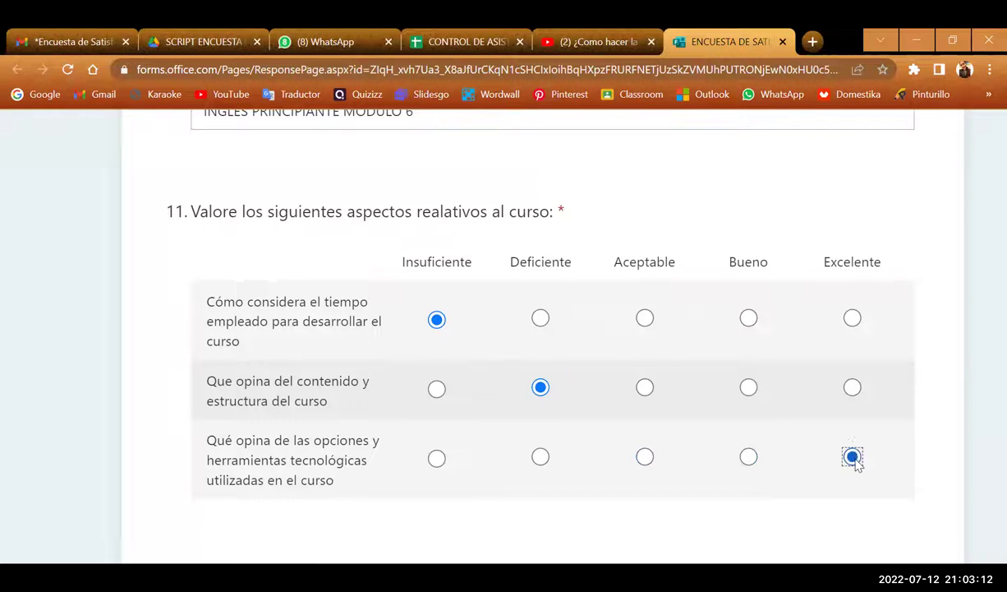
pyautogui.click(852, 387)
pyautogui.click(852, 318)
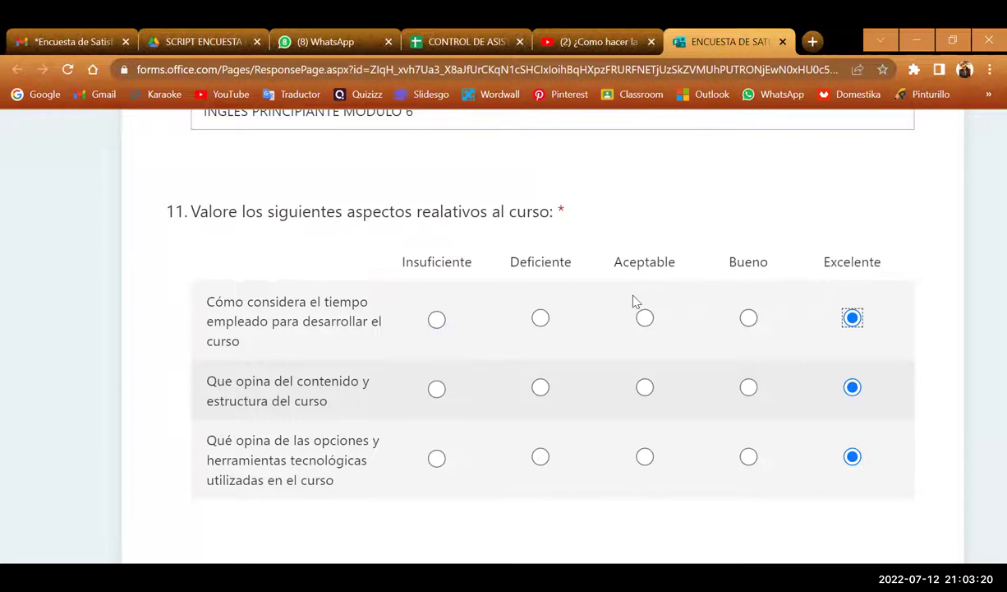
# - Review the course time and the content and structure aspects of question 11, highlighting each one's wording
pyautogui.moveTo(207, 301); pyautogui.dragTo(317, 323)
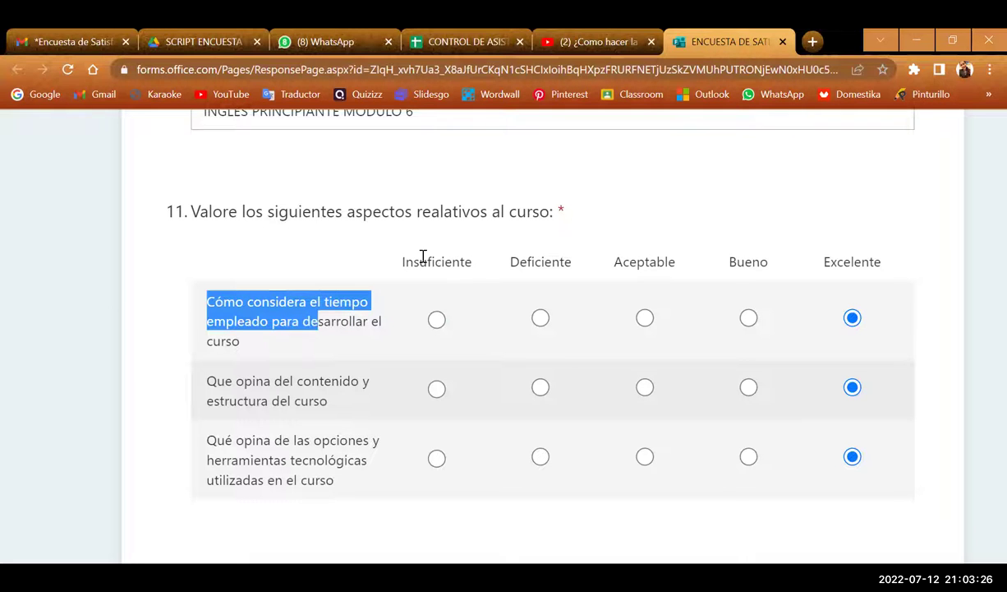
pyautogui.click(397, 240)
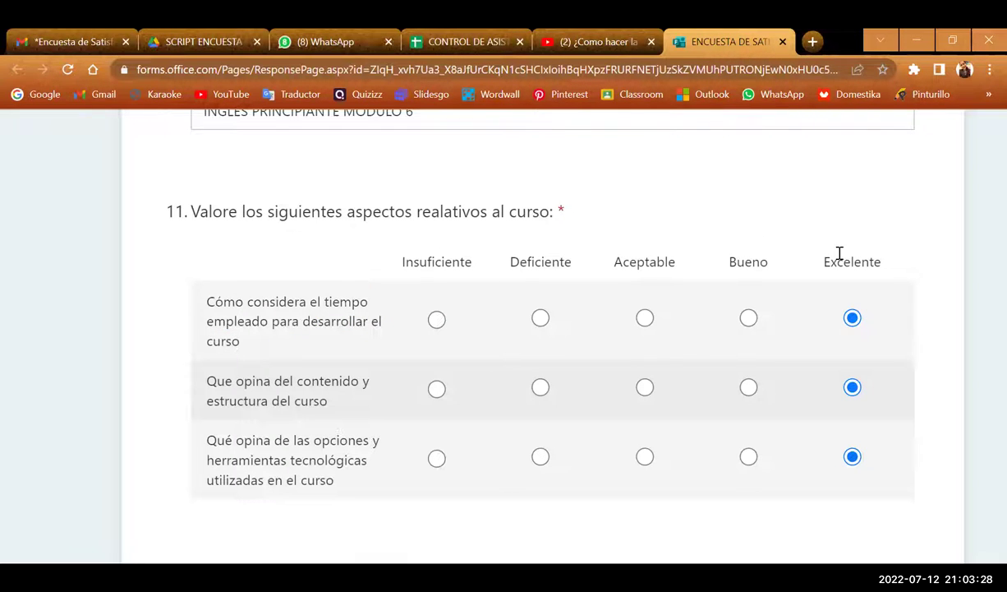
pyautogui.scroll(-1, 664, 303)
pyautogui.scroll(1, 663, 303)
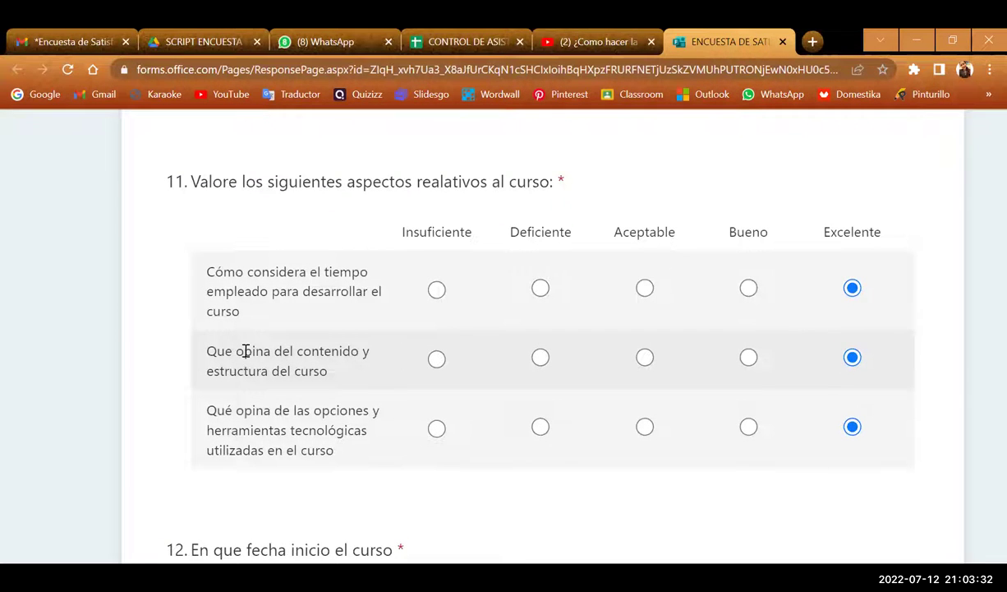
pyautogui.moveTo(210, 347); pyautogui.dragTo(361, 371)
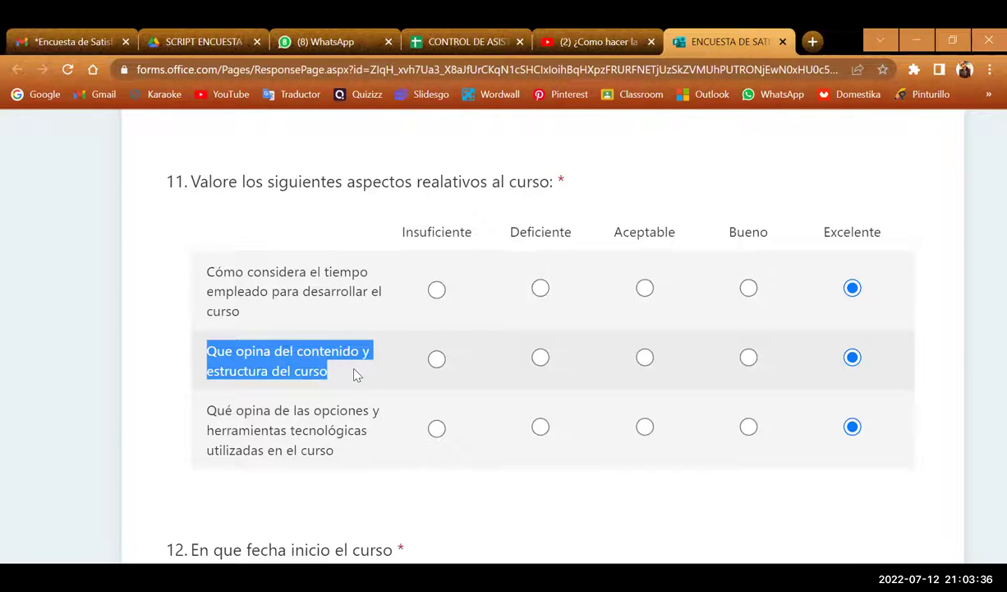